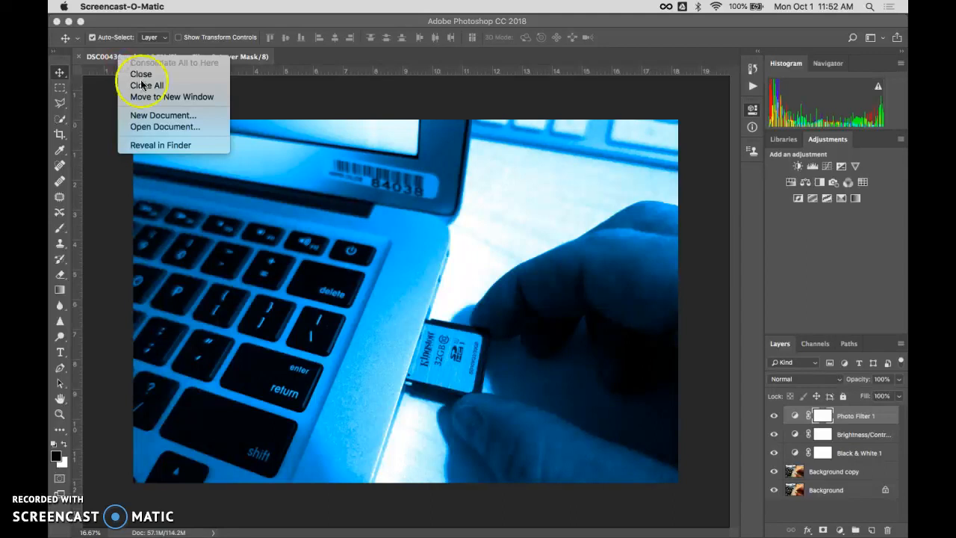
Step: Reveal DSC00436.psd in Finder, widen the window to view its folder structure and file details, and return to Photoshop
left_click(162, 143)
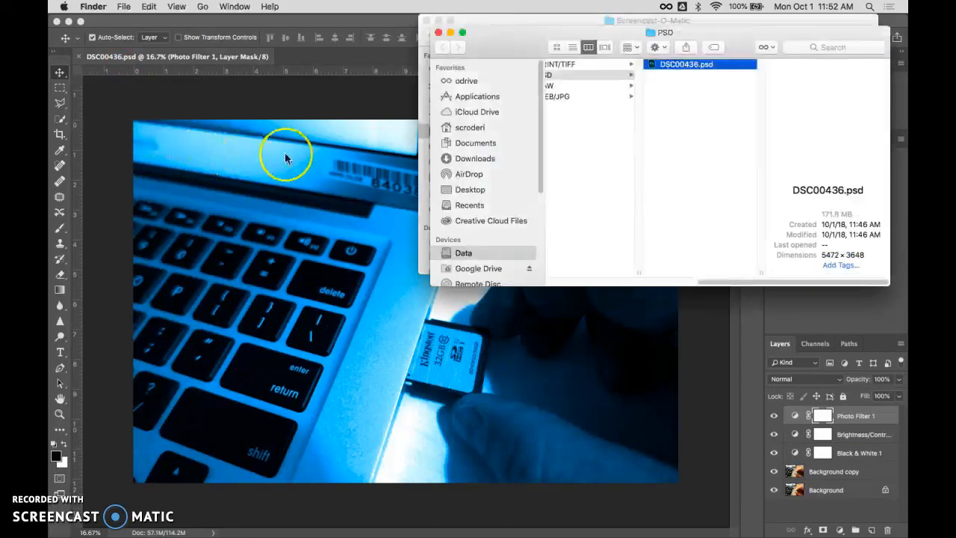
left_click_drag(431, 119, 249, 122)
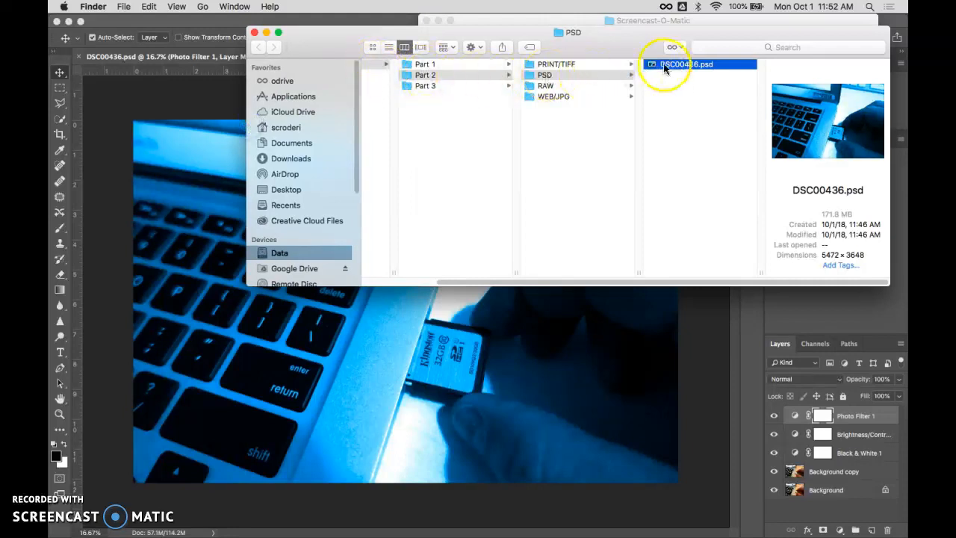
left_click_drag(857, 214, 811, 215)
left_click(862, 215)
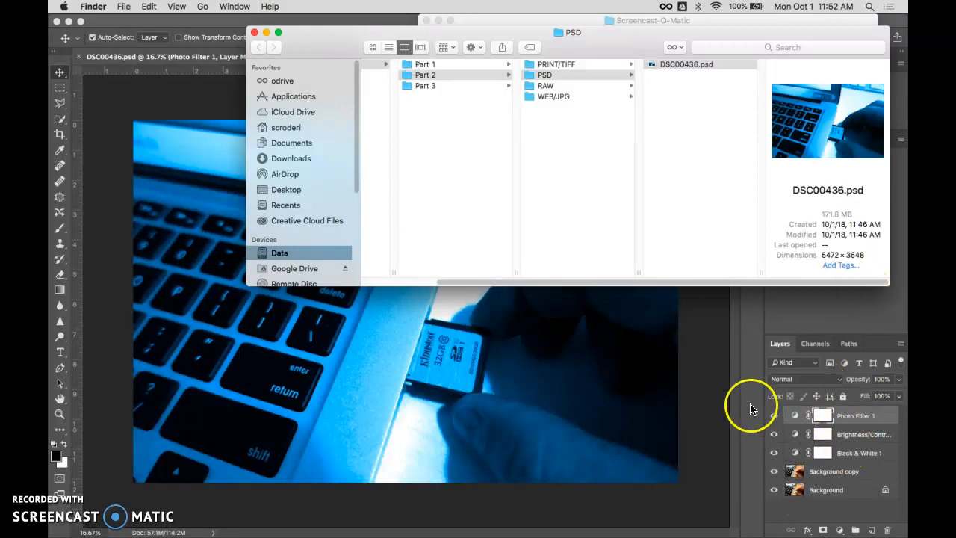
left_click(715, 394)
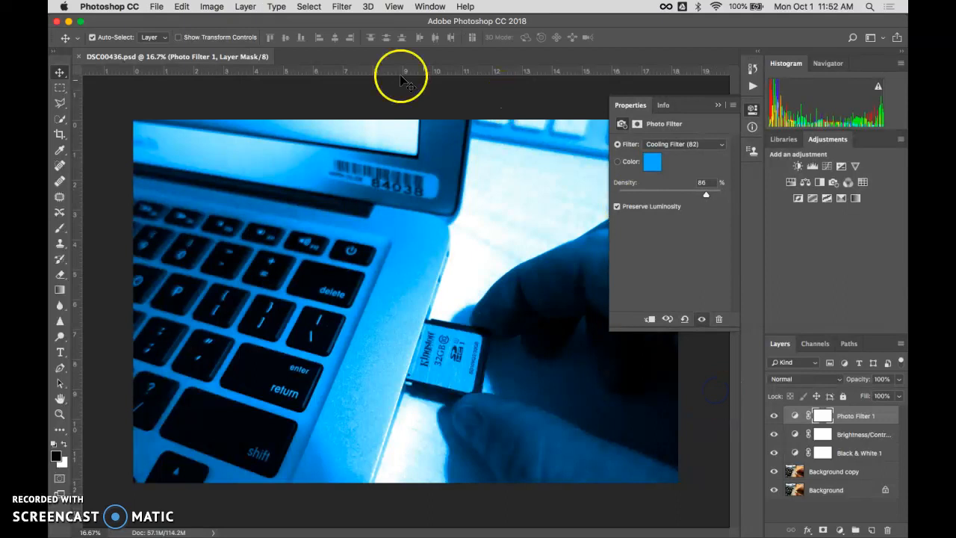
Step: Check the image size of DSC00436.psd with the dimensions shown in inches
left_click(212, 7)
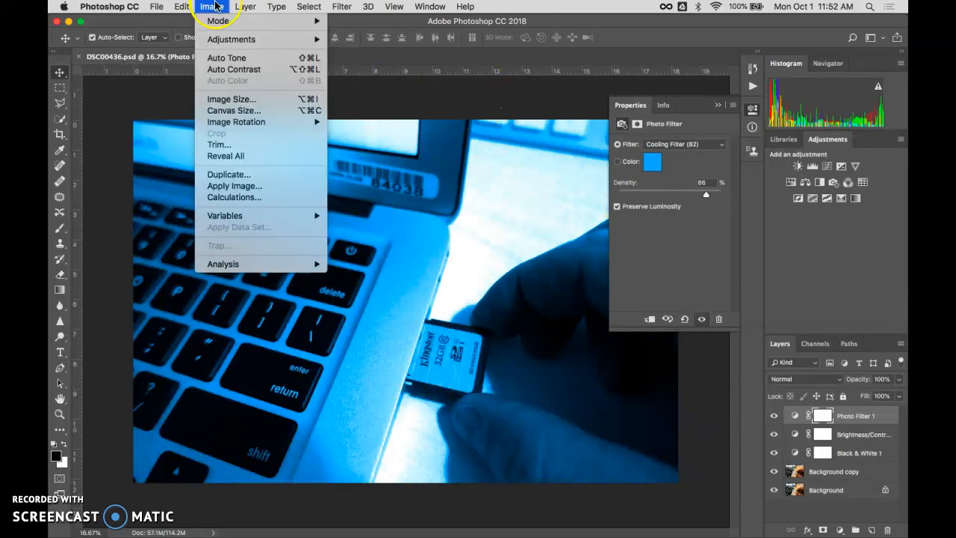
left_click(238, 97)
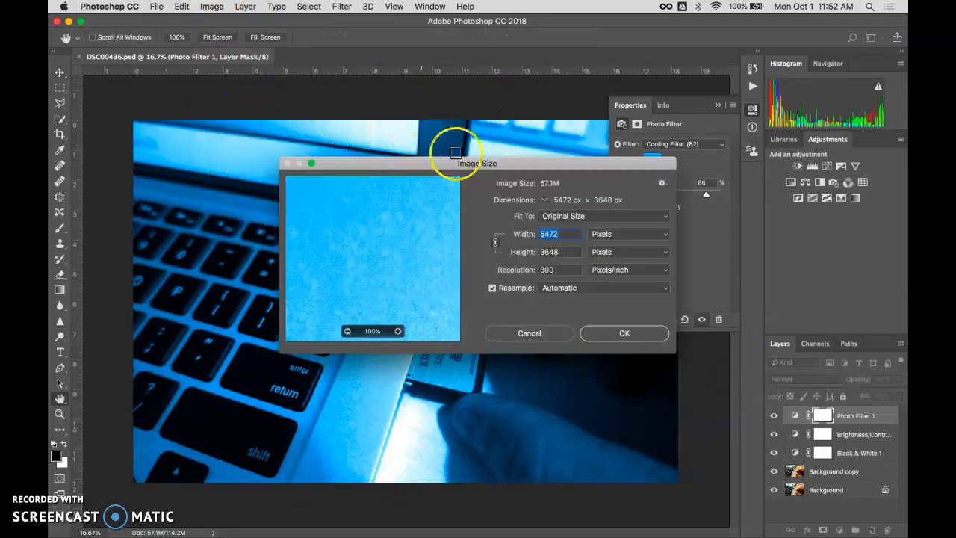
left_click(617, 234)
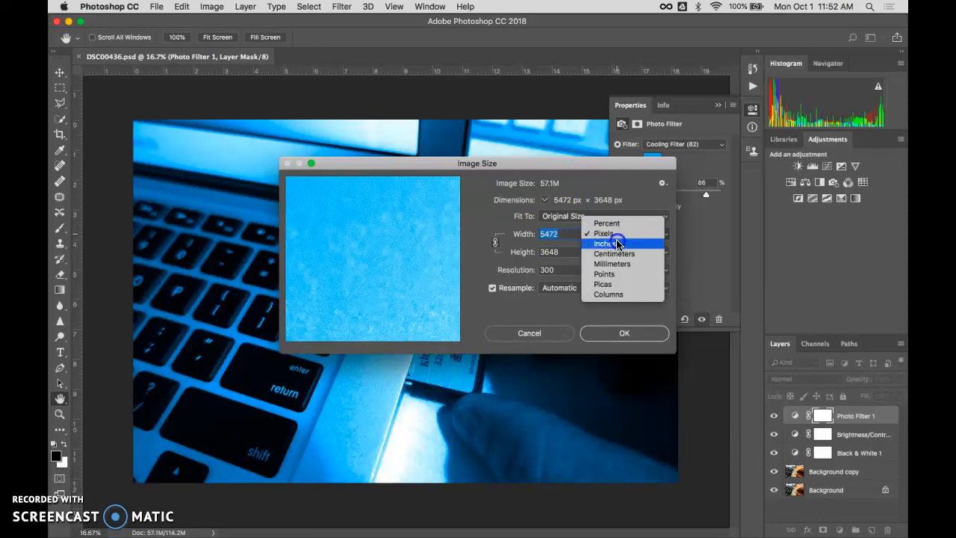
left_click(605, 243)
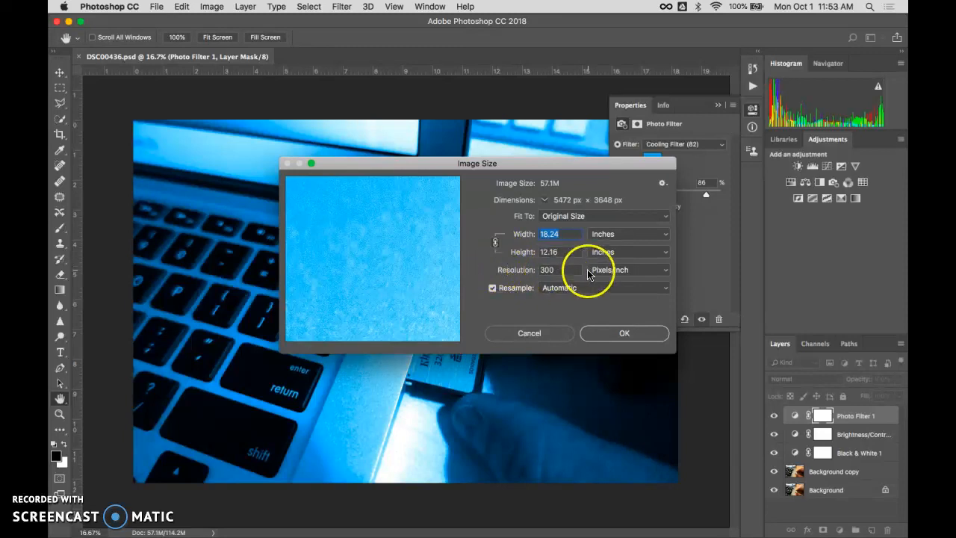
Step: Try a resolution of 72 pixels/inch with resampling turned off, and discard the image size changes
left_click(493, 289)
double_click(565, 269)
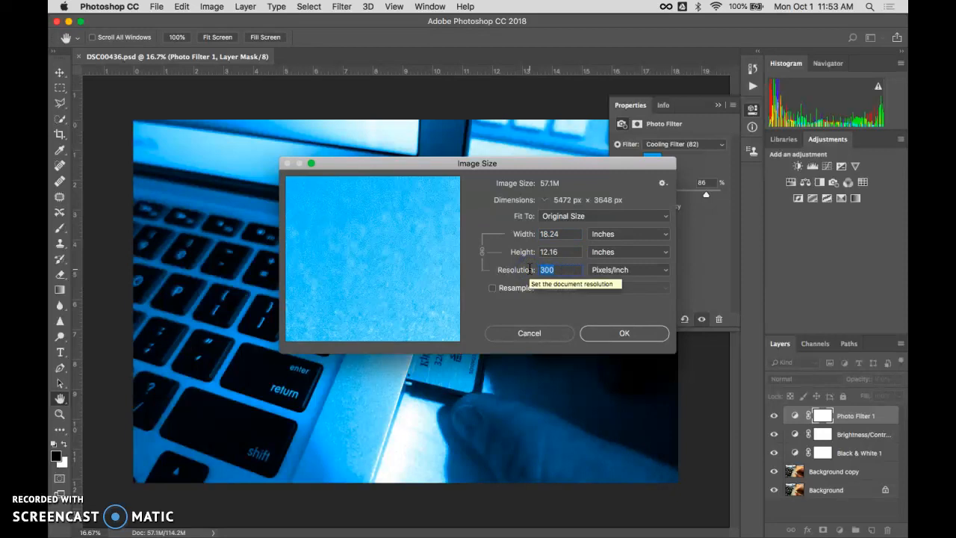
type("72")
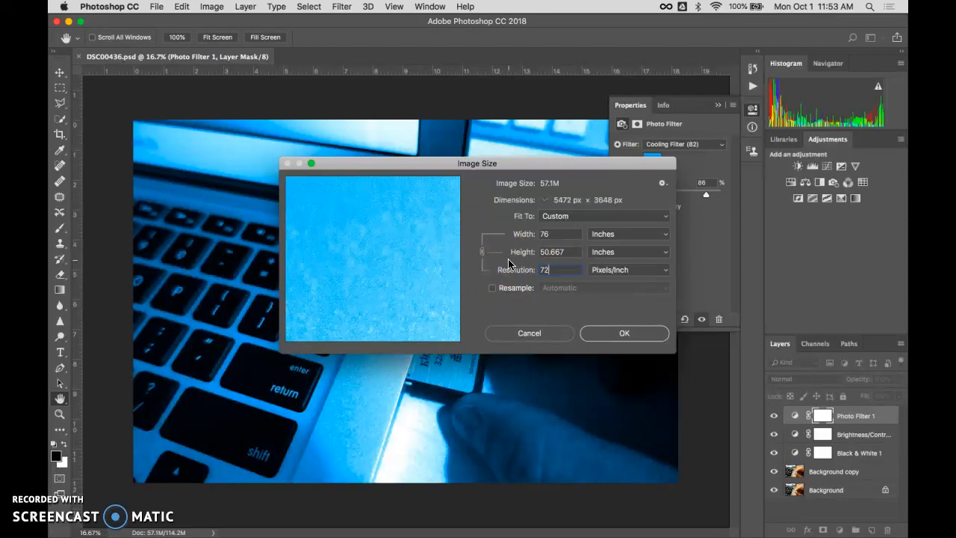
left_click(506, 335)
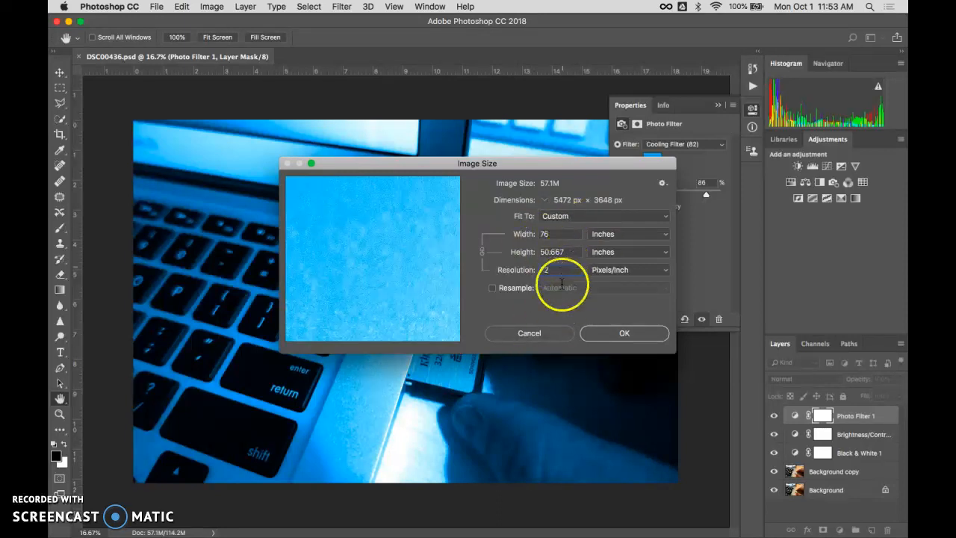
left_click(526, 338)
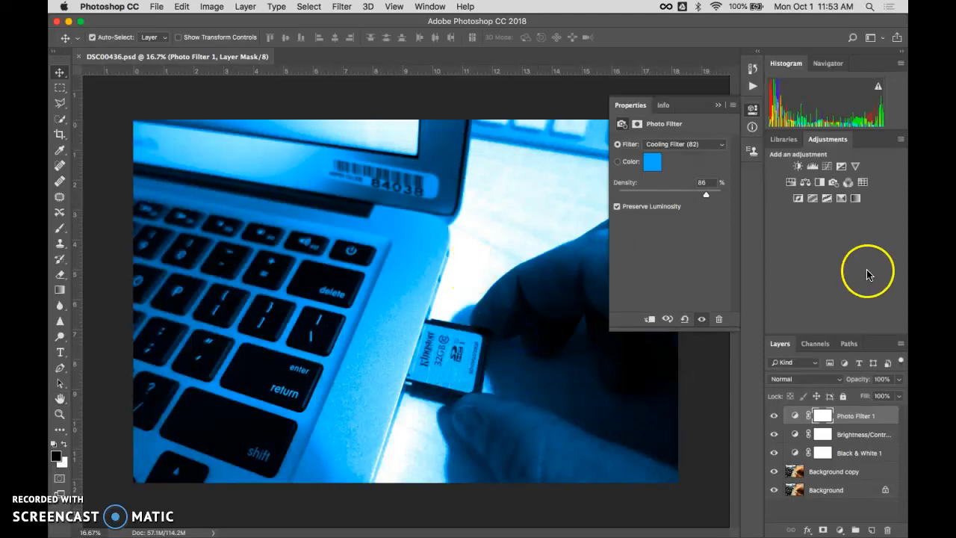
Step: Flatten the image into a single background layer
left_click(901, 345)
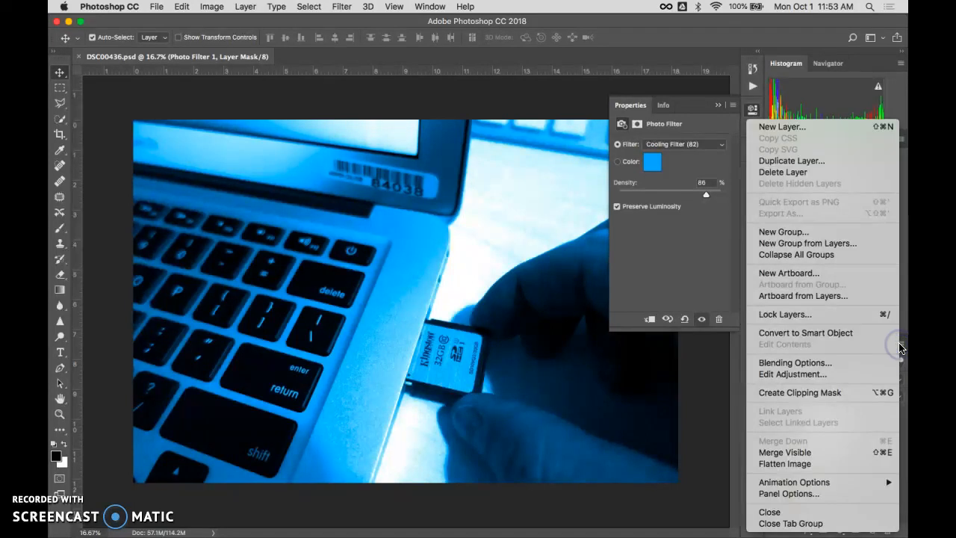
left_click(819, 464)
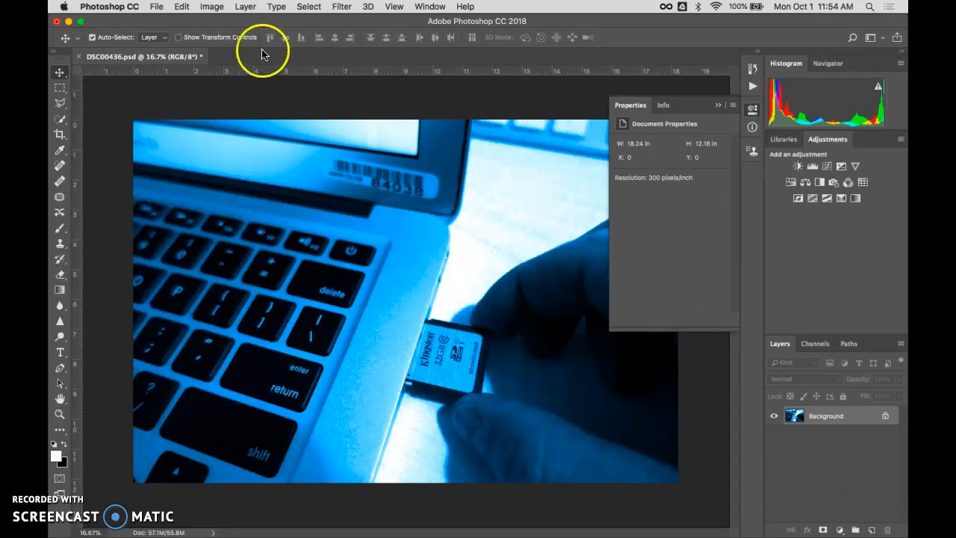
Step: Save the flattened image as JPEG file DSC00436.jpg in the WEB/JPG folder of Part 2, with Maximum quality 12 and Baseline ("Standard") format
left_click(159, 7)
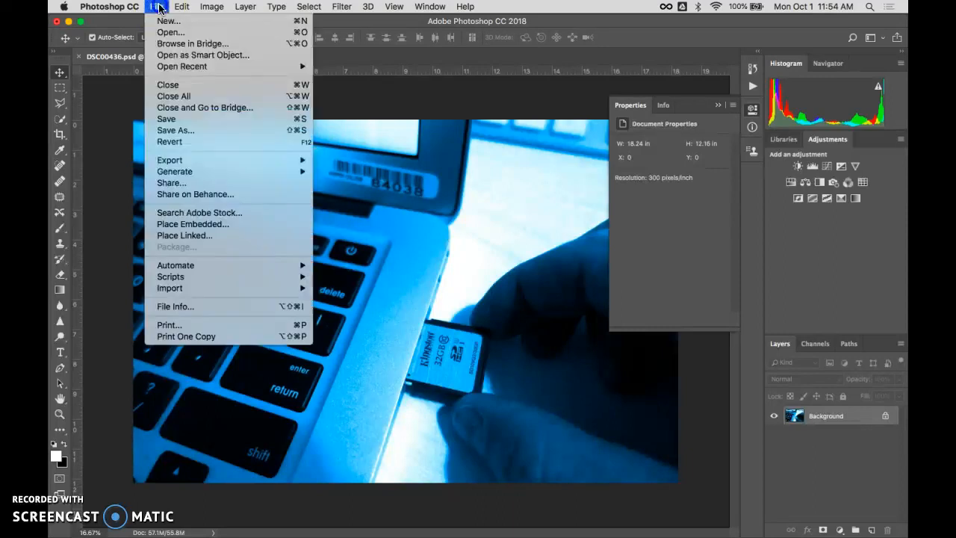
left_click(177, 127)
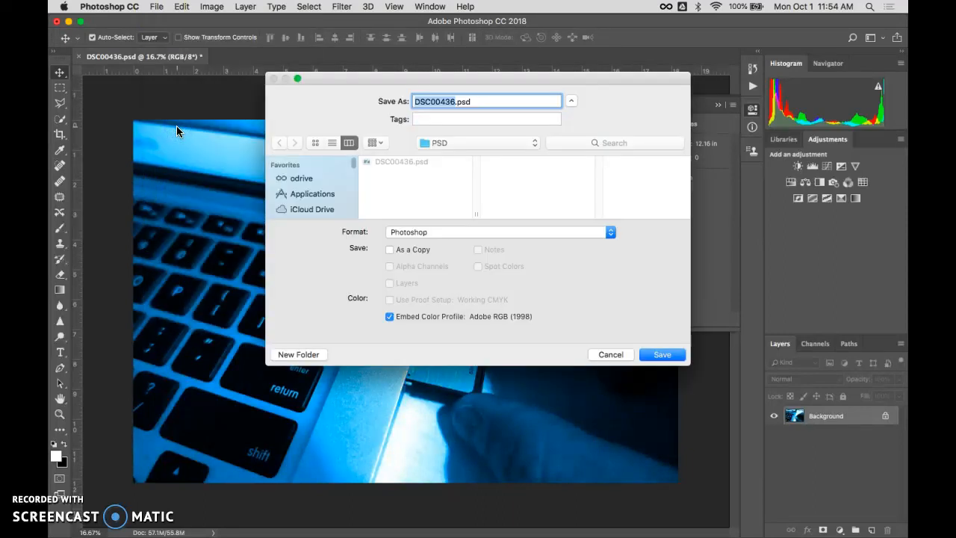
left_click(460, 142)
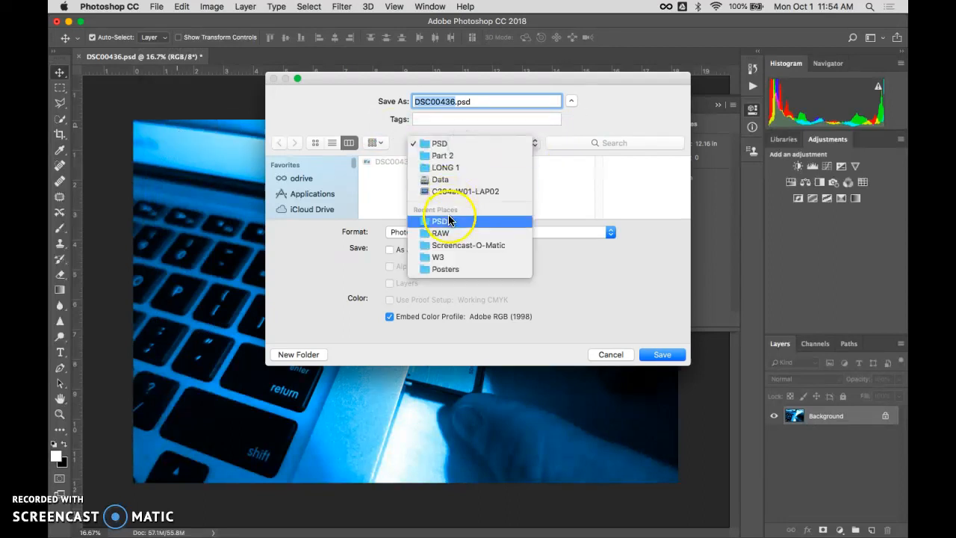
left_click(451, 155)
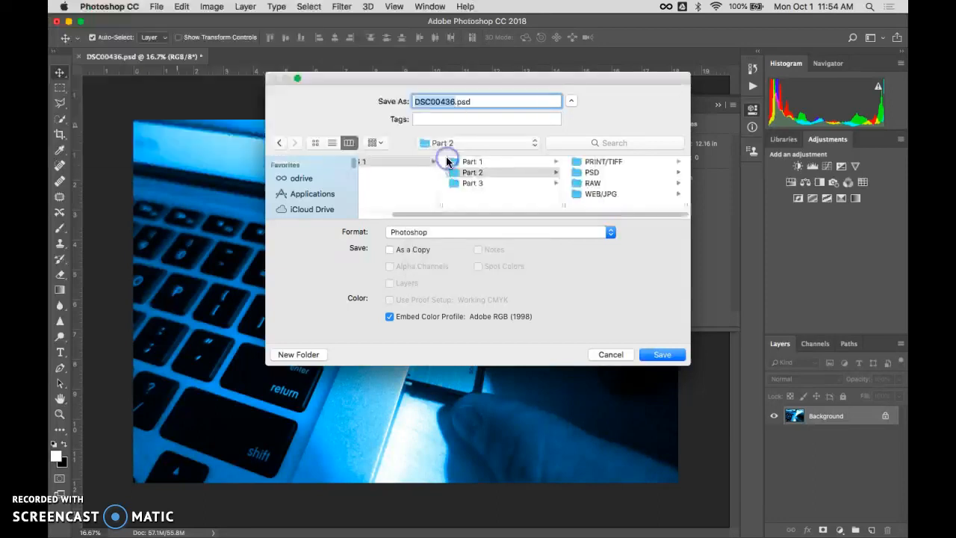
left_click(598, 196)
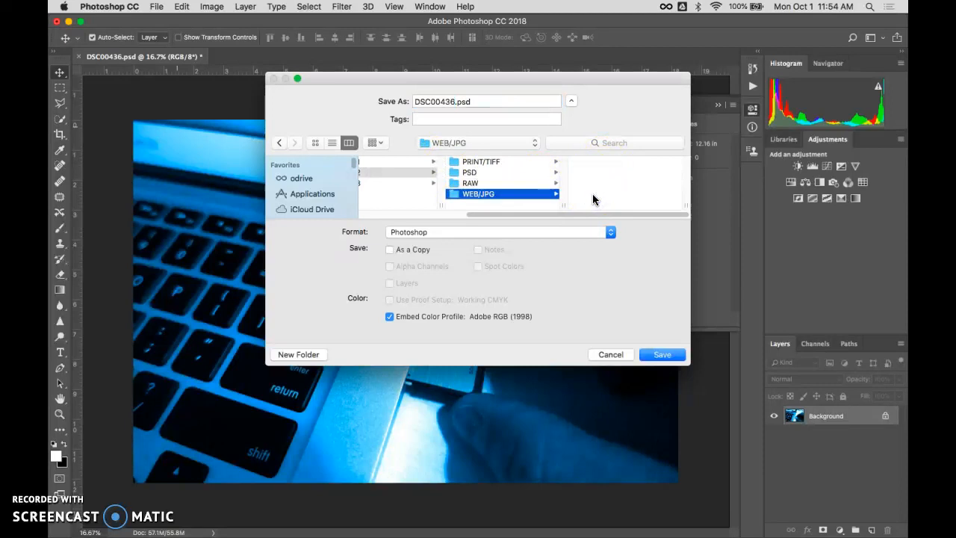
left_click(481, 232)
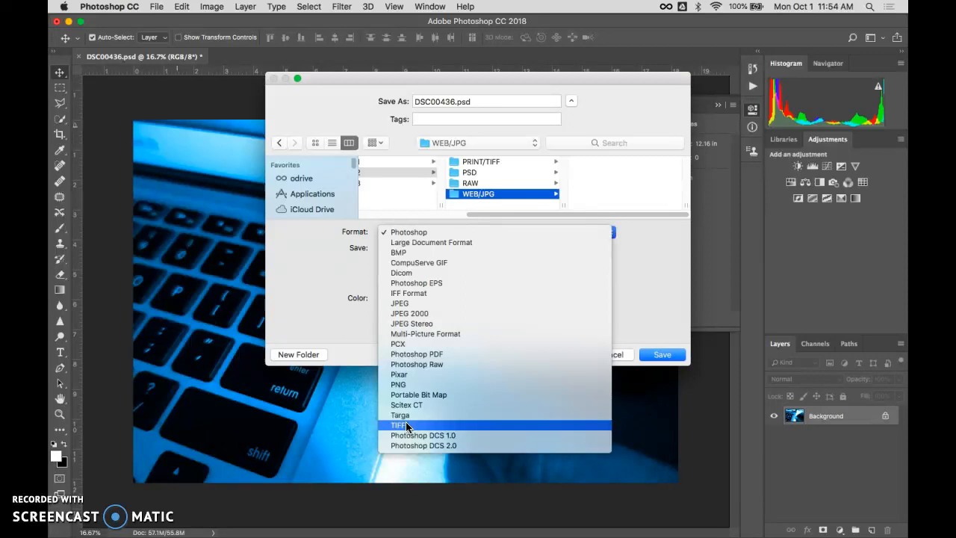
left_click(402, 306)
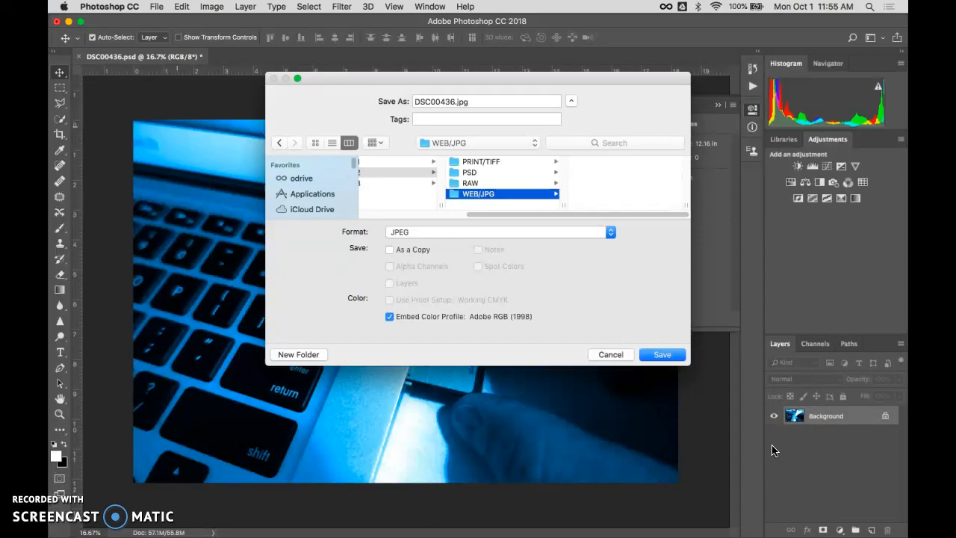
left_click(662, 356)
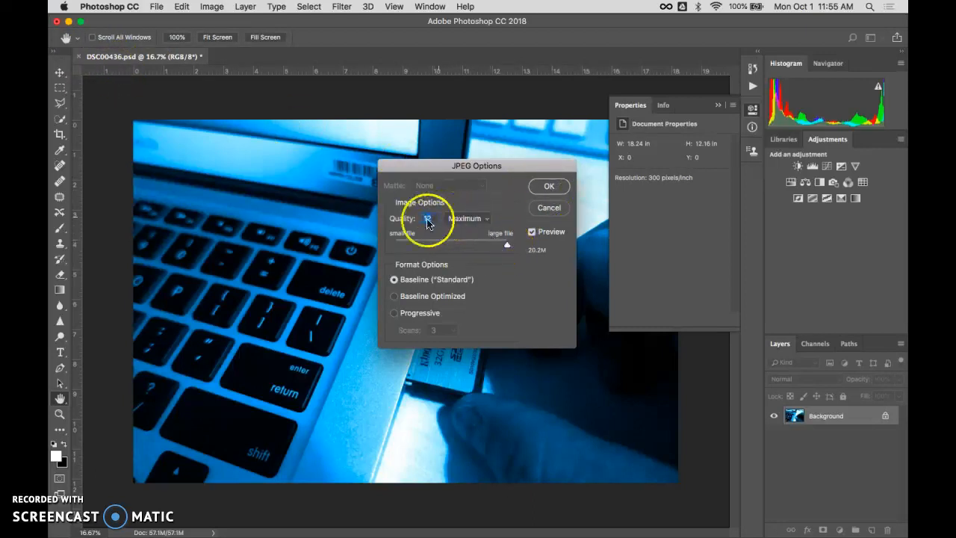
mouse_move(507, 246)
left_mouse_down()
mouse_move(469, 248)
mouse_move(507, 244)
left_mouse_up()
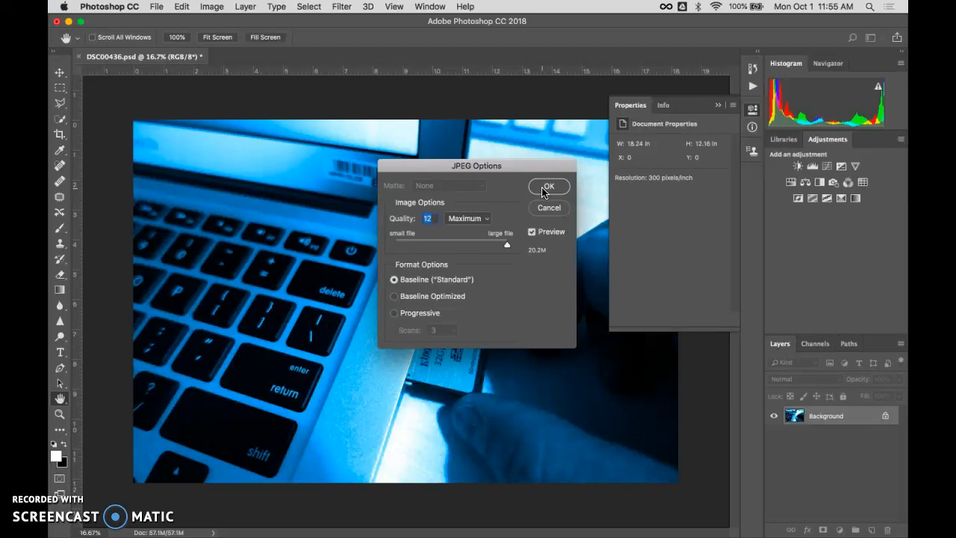
left_click(547, 187)
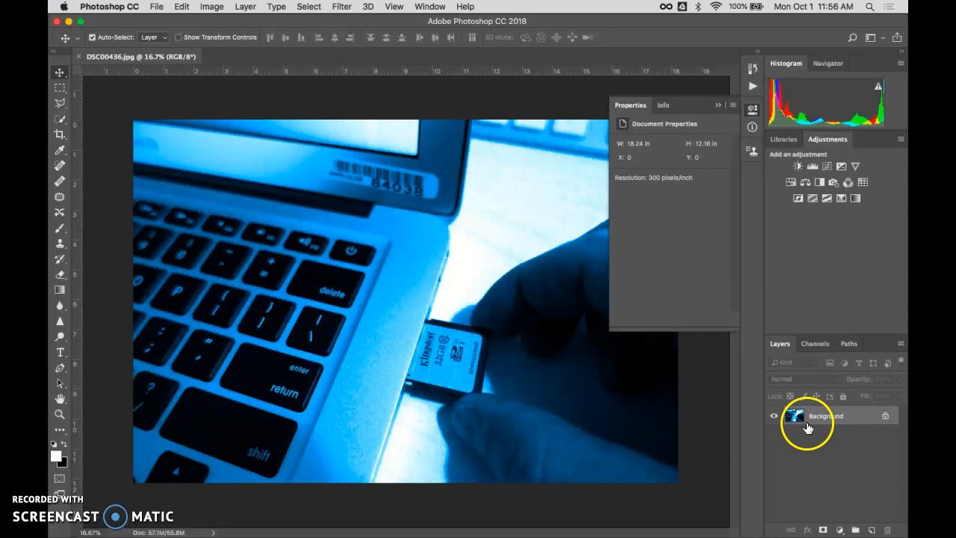
Step: Reveal DSC00436.jpg in Finder, and open the layered DSC00436.psd from the neighbouring PSD folder
right_click(108, 59)
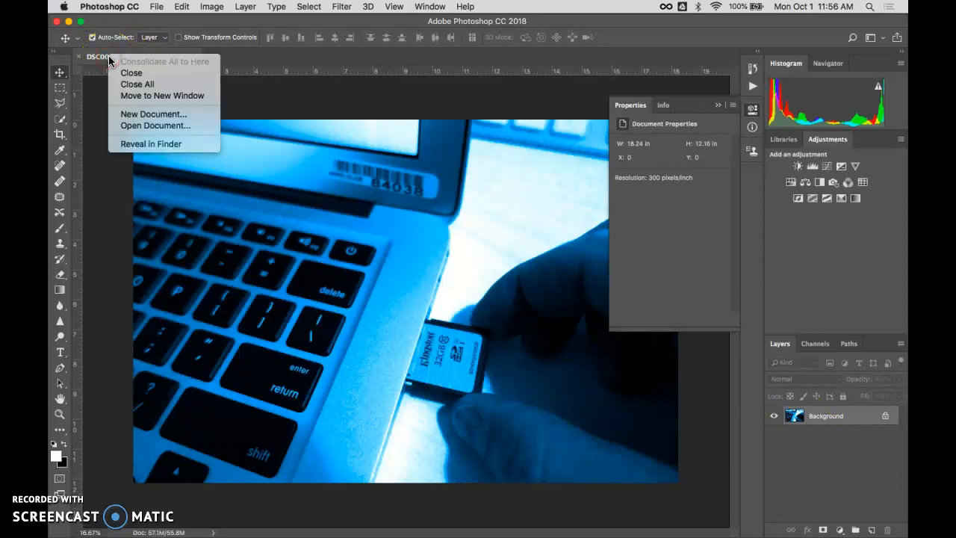
left_click(157, 144)
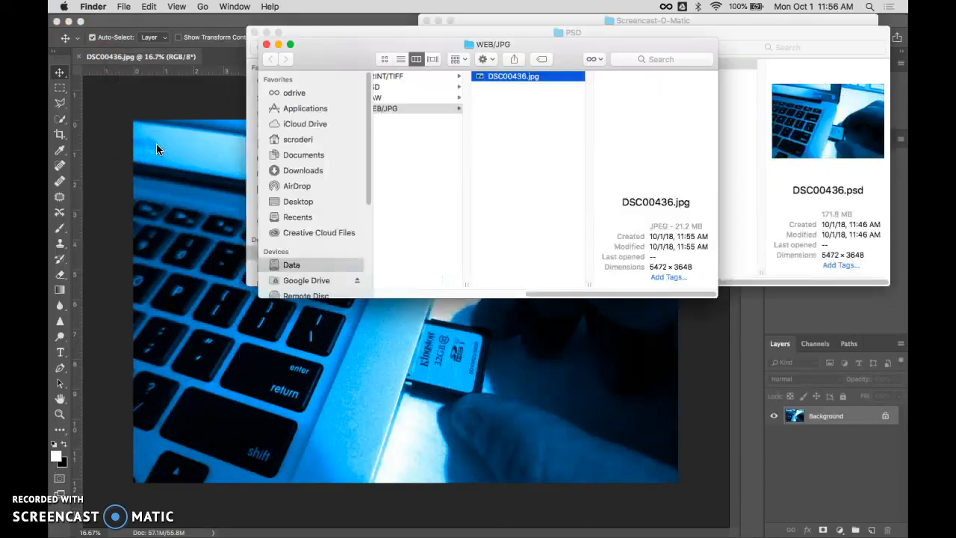
left_click(392, 87)
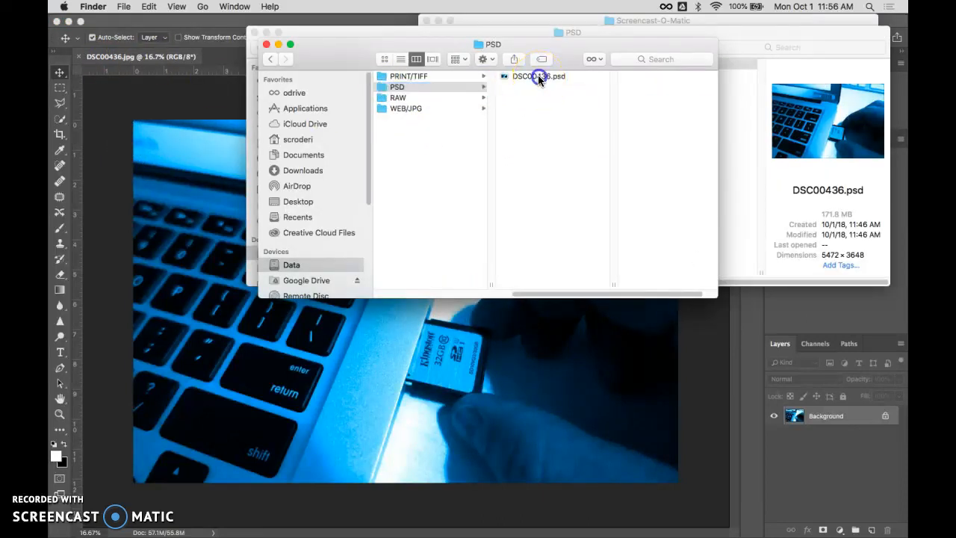
left_click(538, 76)
double_click(508, 76)
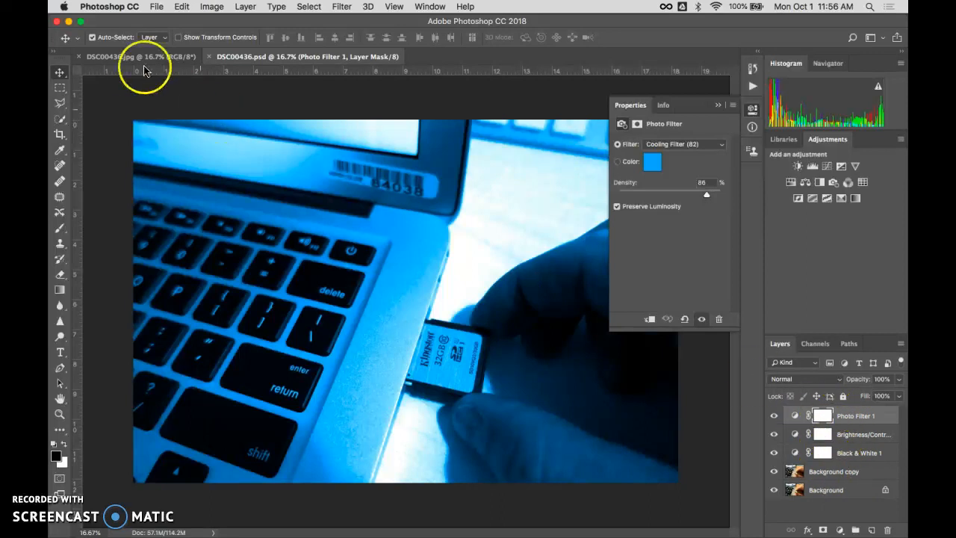
Step: Return to DSC00436.jpg and fit its image size to the 1024 x 768 px 72 ppi preset
left_click(121, 56)
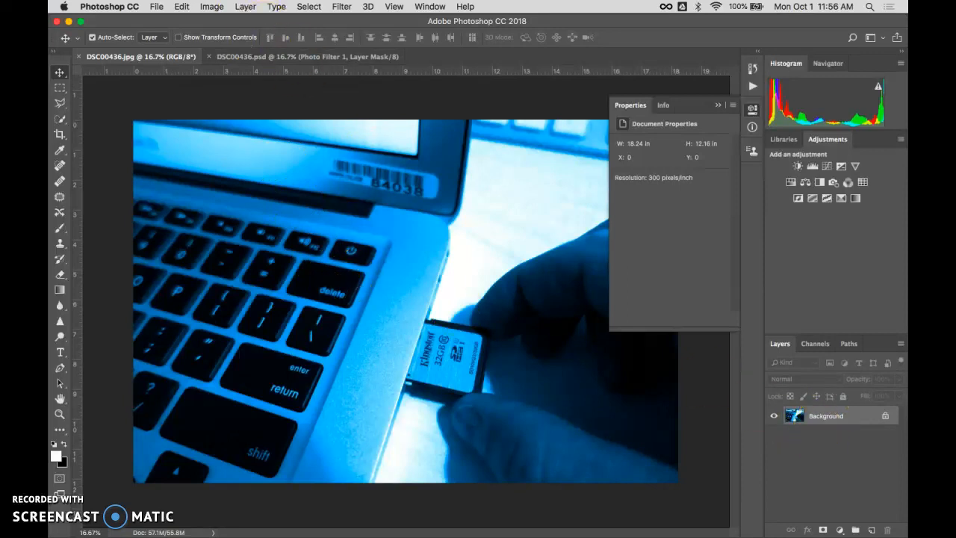
left_click(212, 6)
left_click(231, 97)
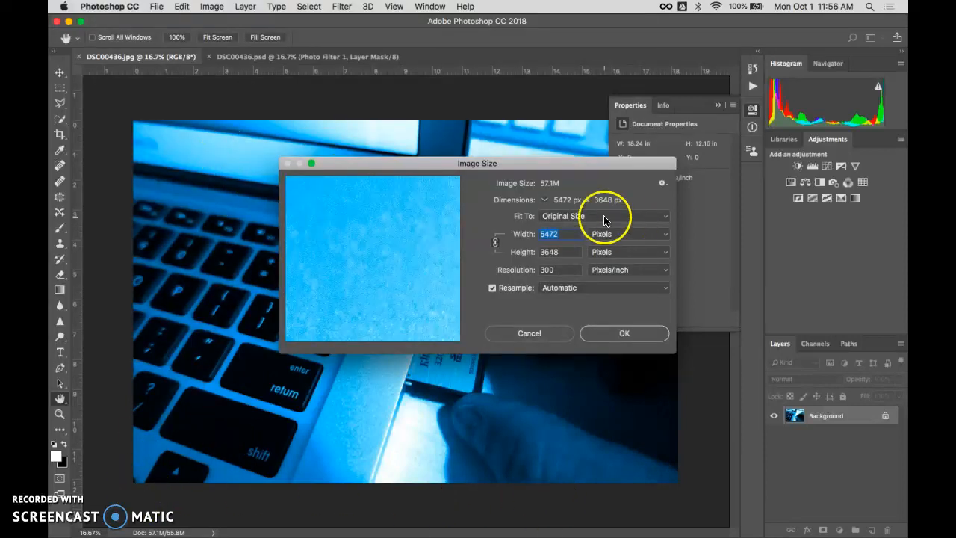
left_click(544, 203)
left_click(544, 202)
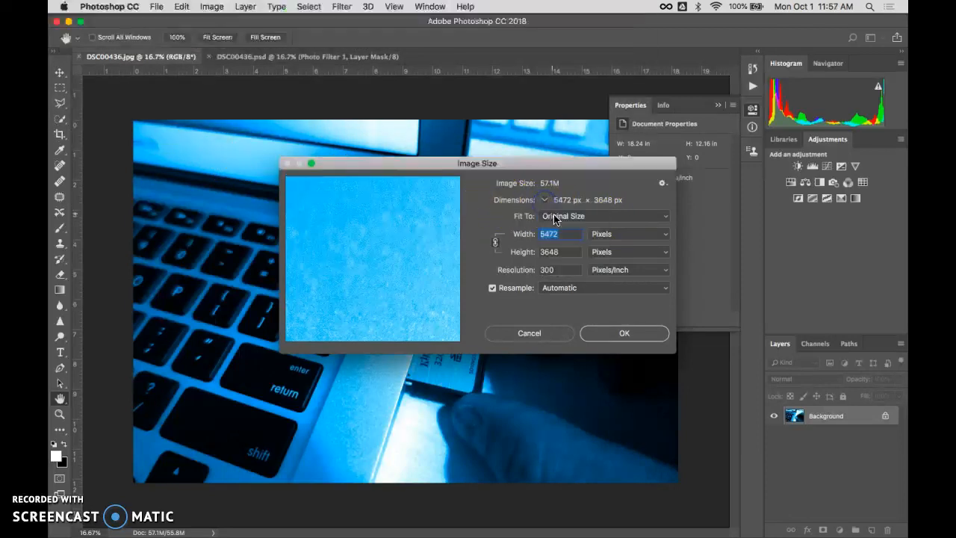
left_click(560, 216)
left_click(566, 218)
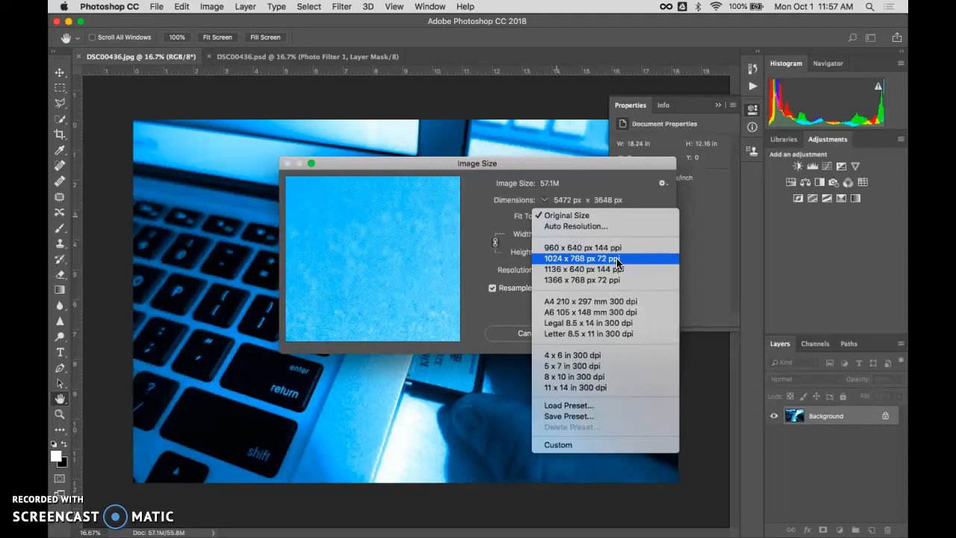
left_click(598, 260)
left_click(558, 261)
left_click(575, 263)
left_click(565, 257)
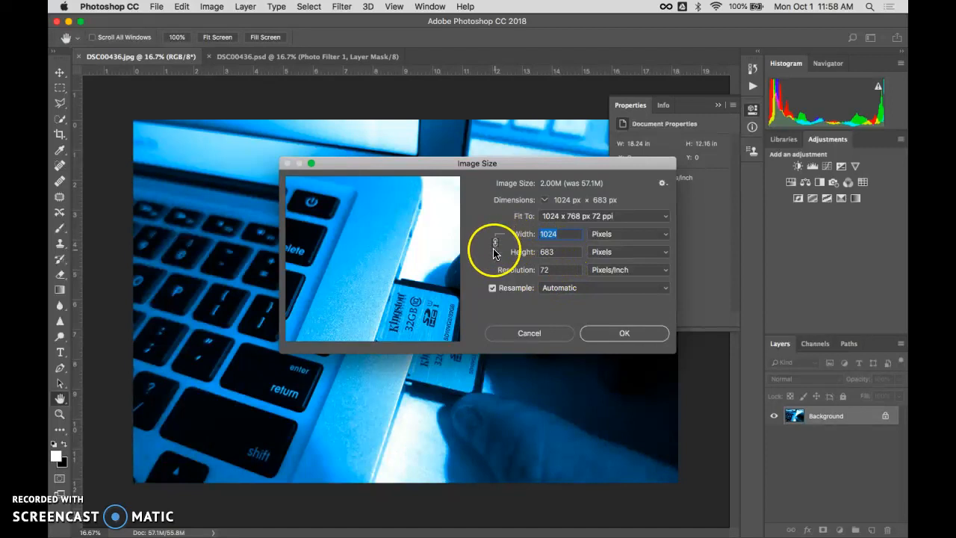
Step: Try a custom image width of 1024 pixels with linked proportions, check the unit and preset lists, and cancel the resize
left_click(560, 233)
key("BackSpace")
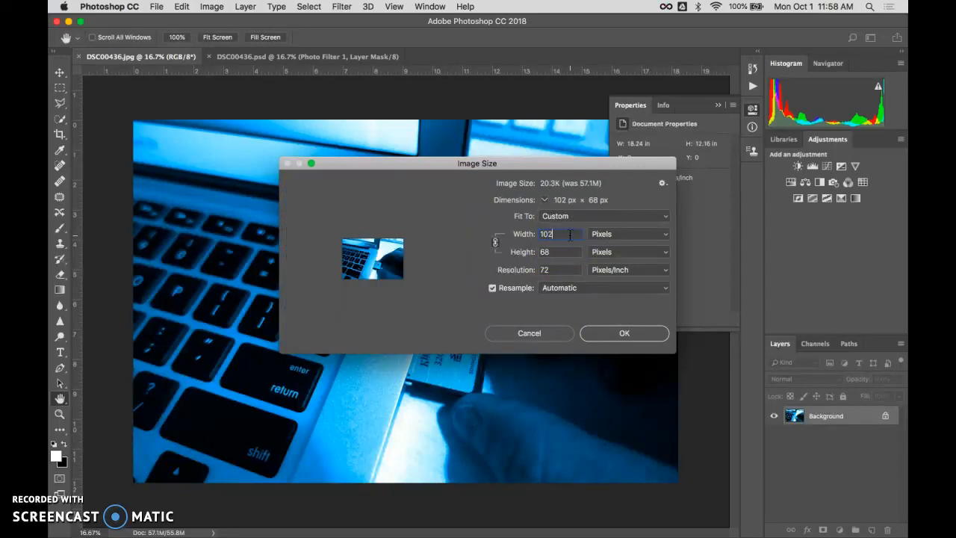
type("4")
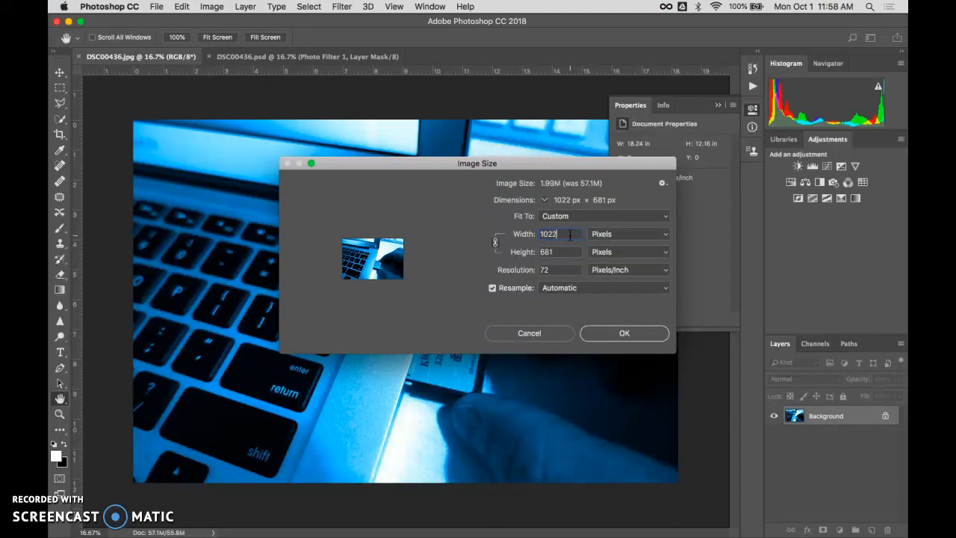
key("BackSpace")
type("4")
key("BackSpace")
type("4")
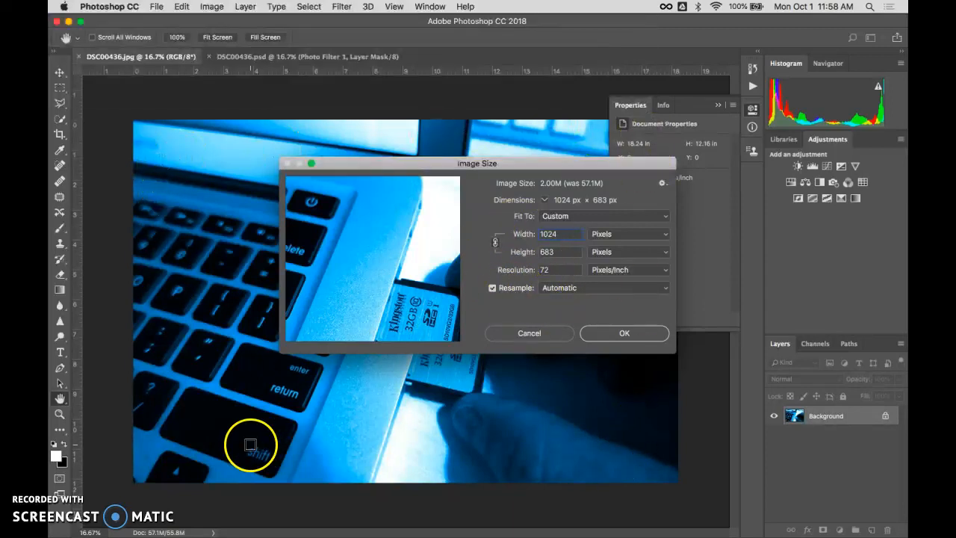
left_click(544, 199)
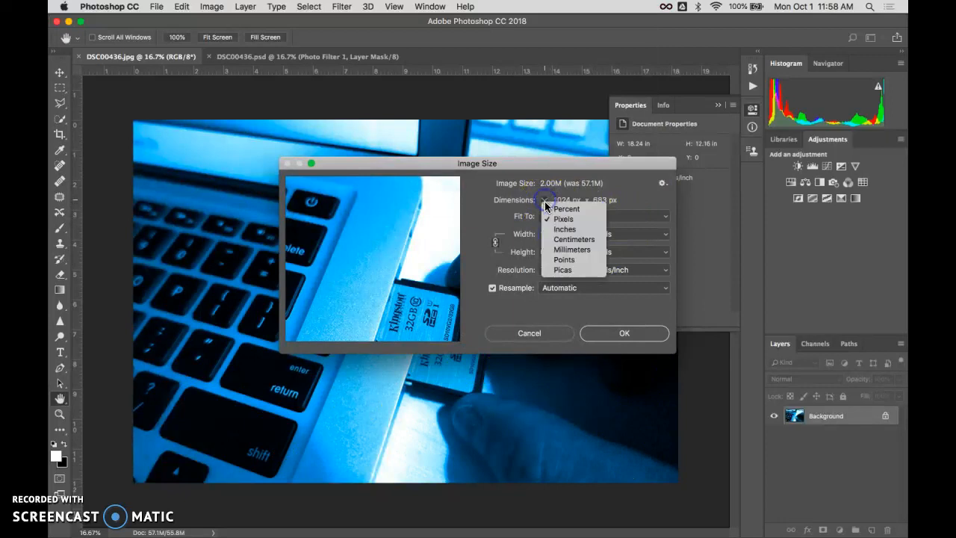
left_click(546, 218)
left_click(546, 215)
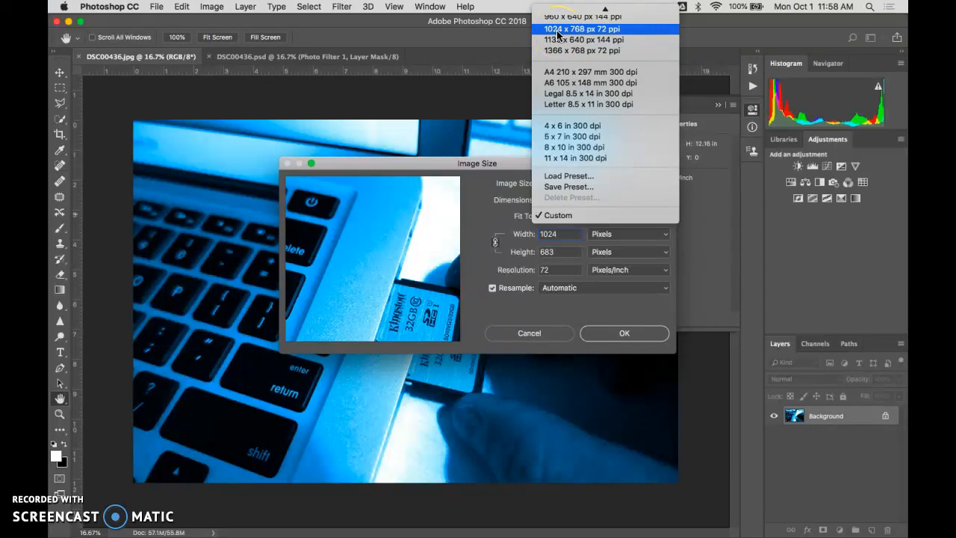
left_click(505, 161)
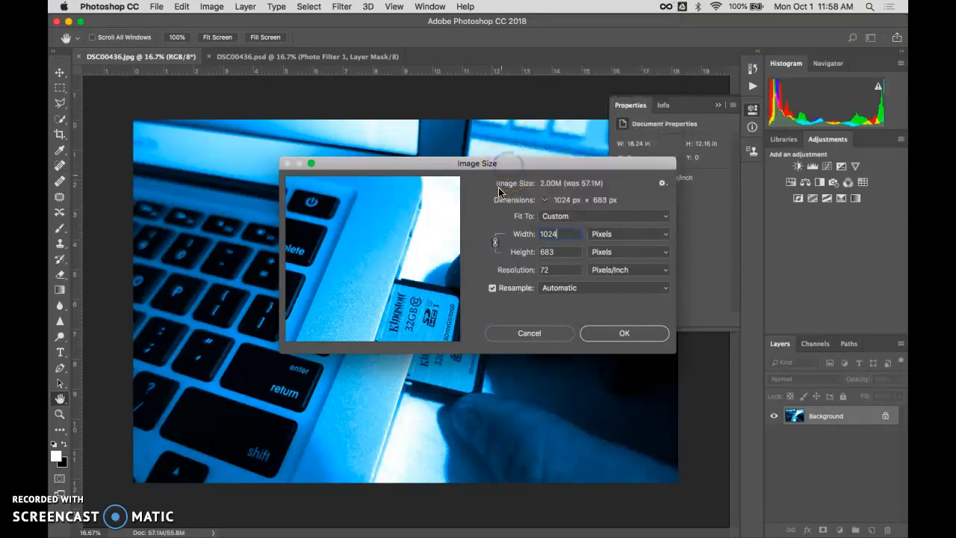
left_click(523, 333)
Step: Try resizing the image by entering a 72 pixels/inch resolution and re-entering the 1024-pixel width, and cancel the resize
left_click(214, 7)
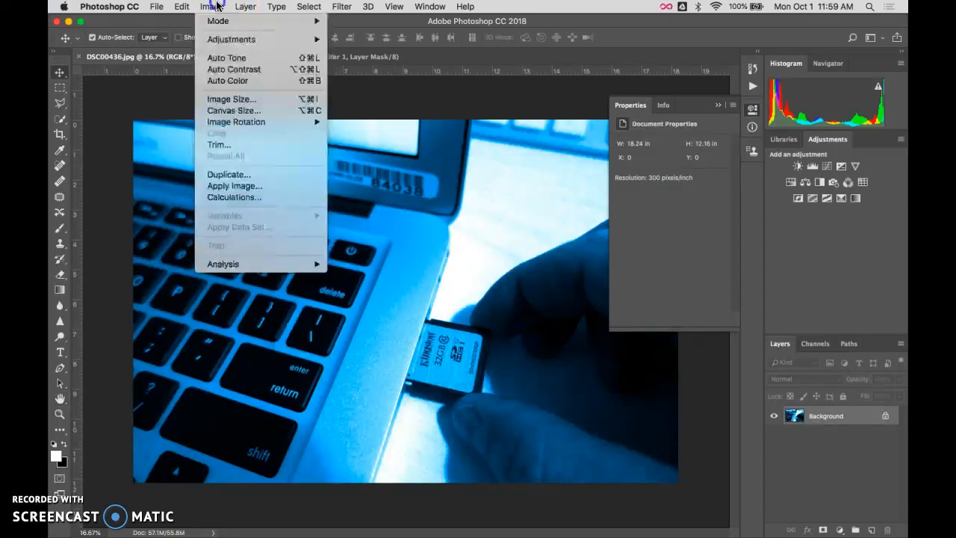
left_click(227, 99)
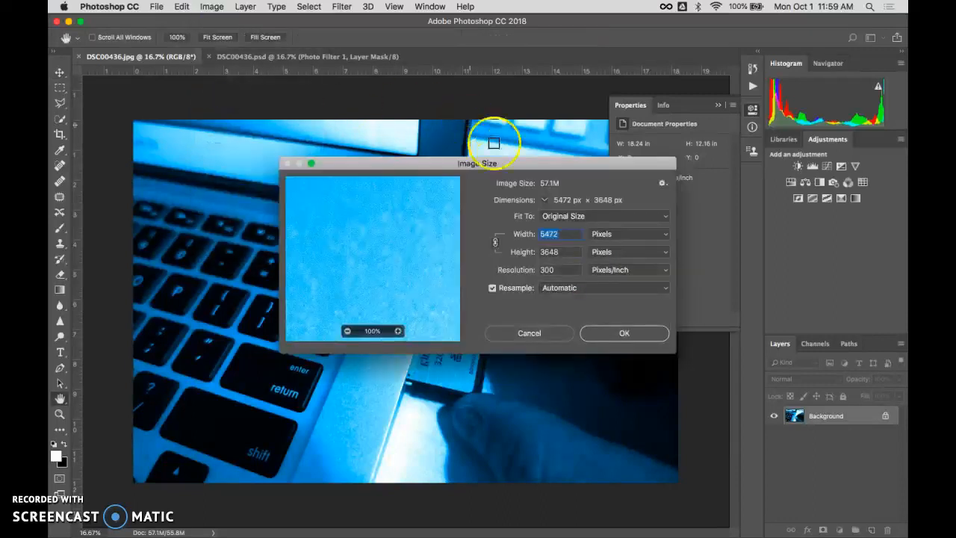
left_click(212, 7)
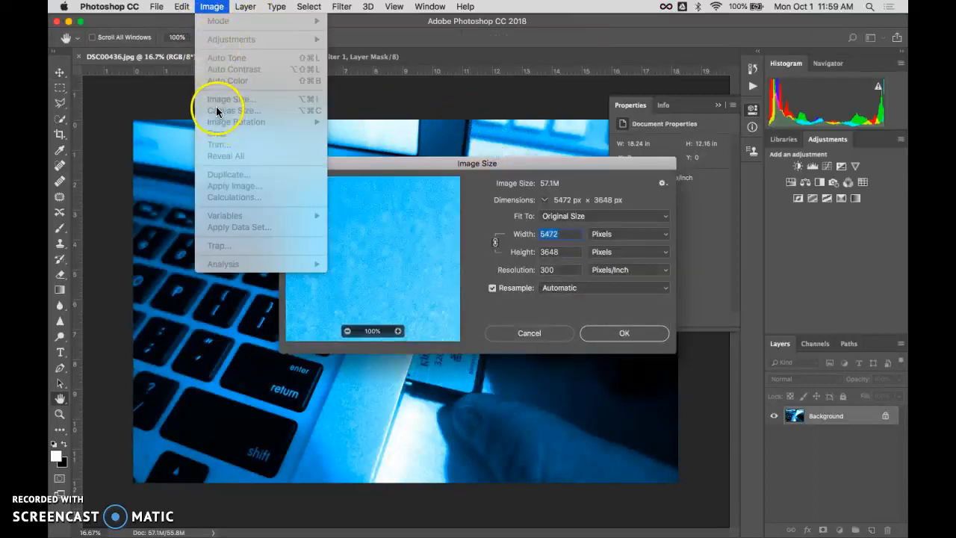
left_click(484, 283)
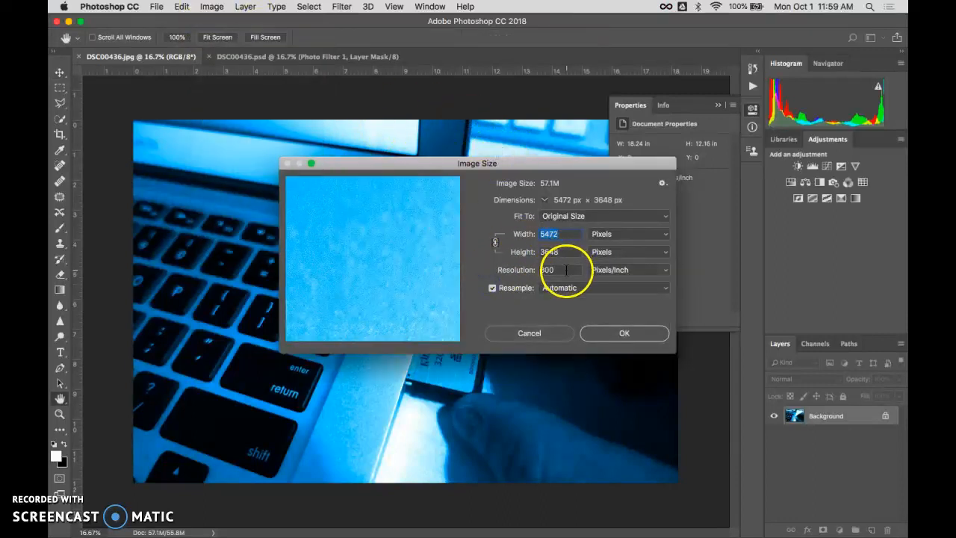
type("1024")
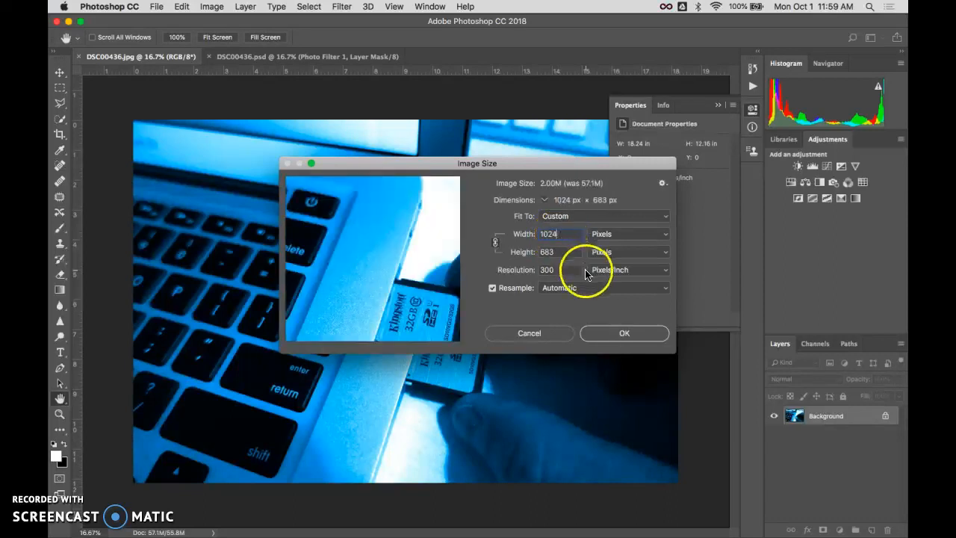
left_click(529, 270)
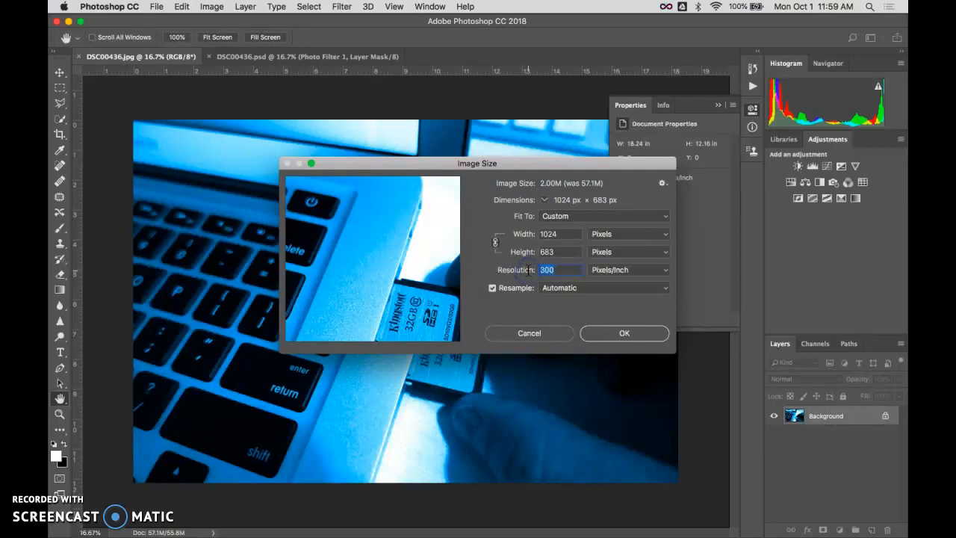
type("72")
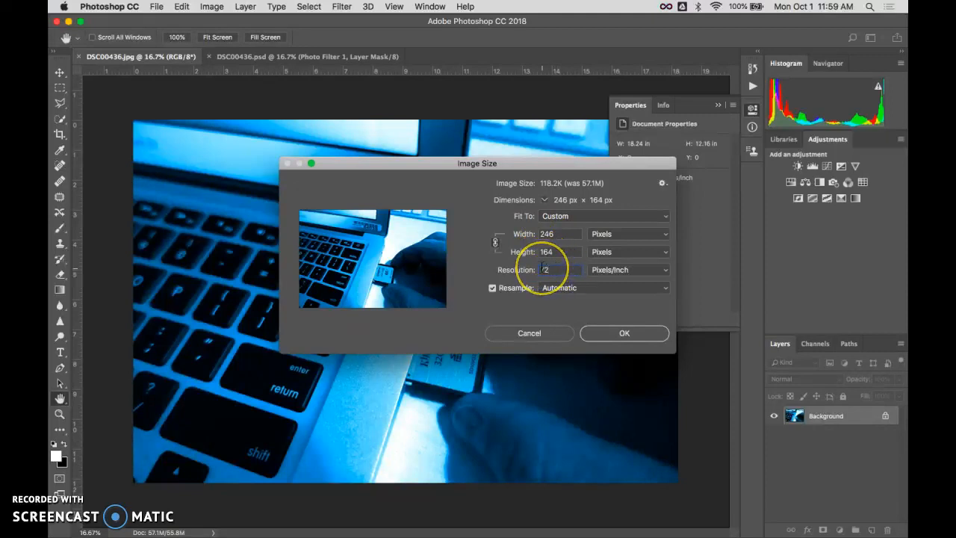
double_click(566, 234)
type("1024")
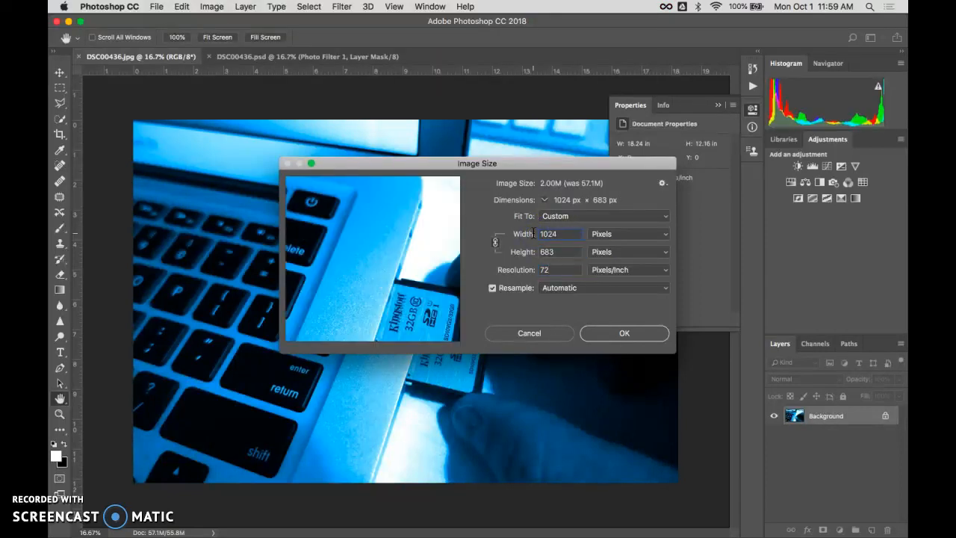
left_click(544, 337)
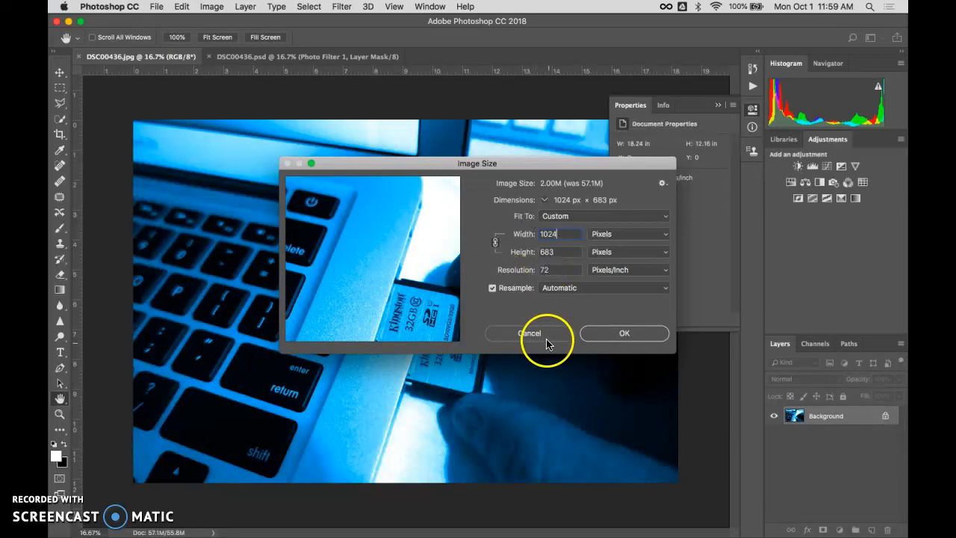
Step: Try the resize again with the 72 pixels/inch resolution entered before the 1024-pixel width, and cancel it
left_click(212, 6)
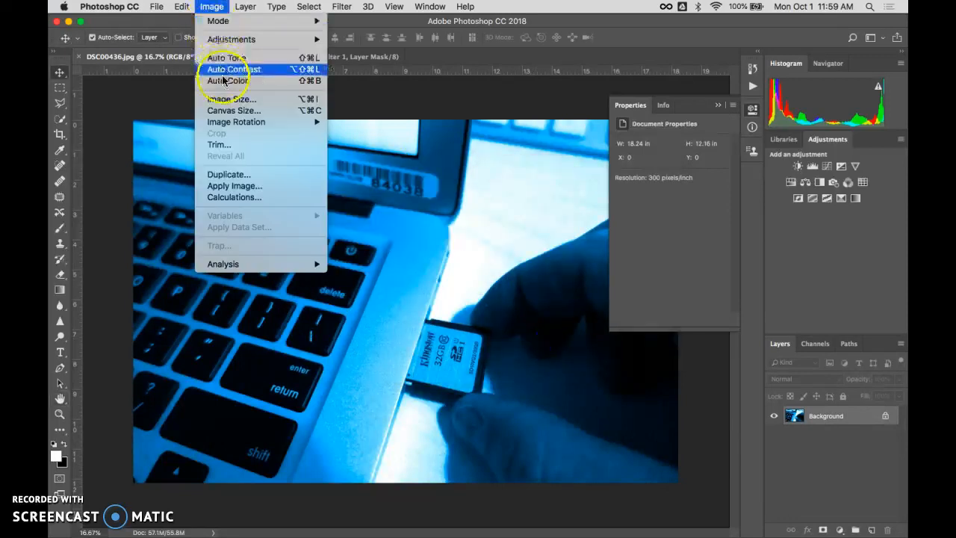
left_click(223, 99)
left_click(529, 270)
type("72")
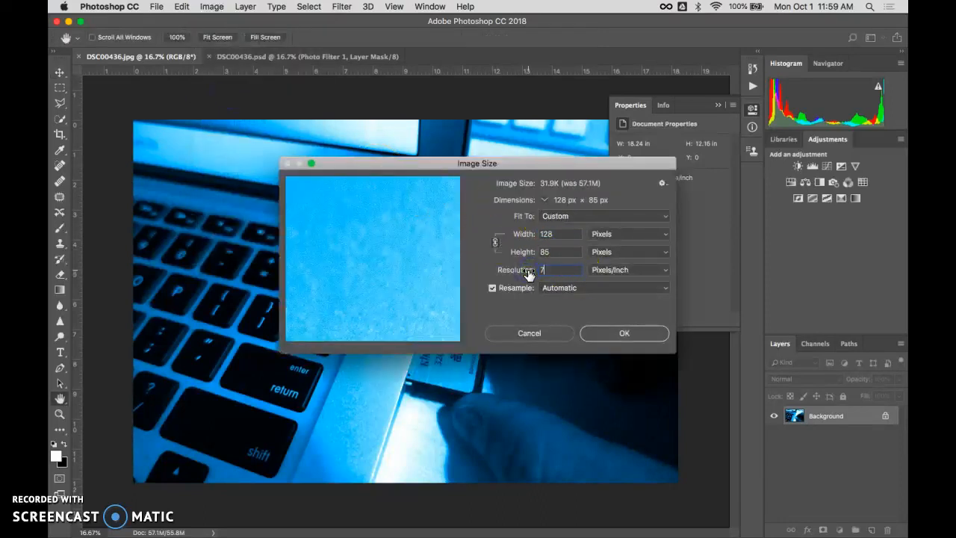
left_click(539, 234)
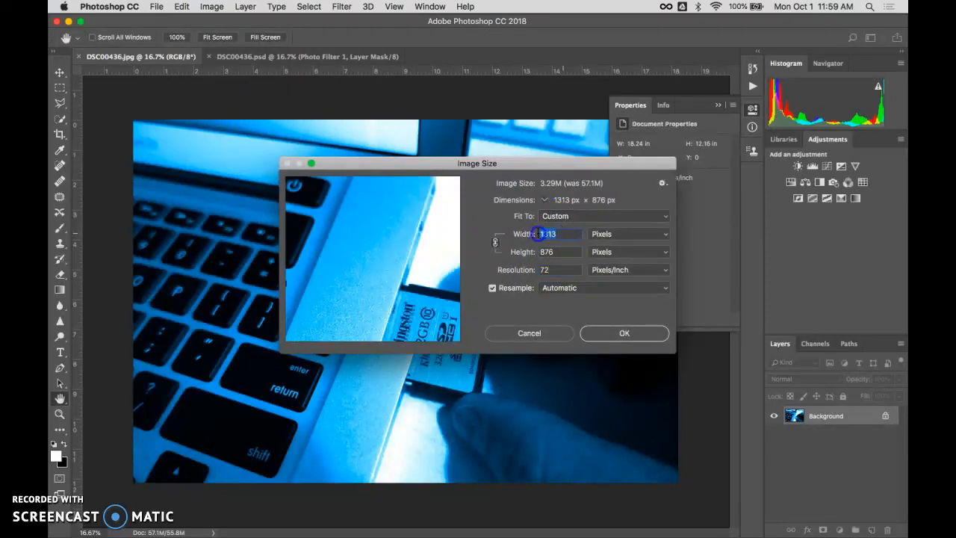
type("1024")
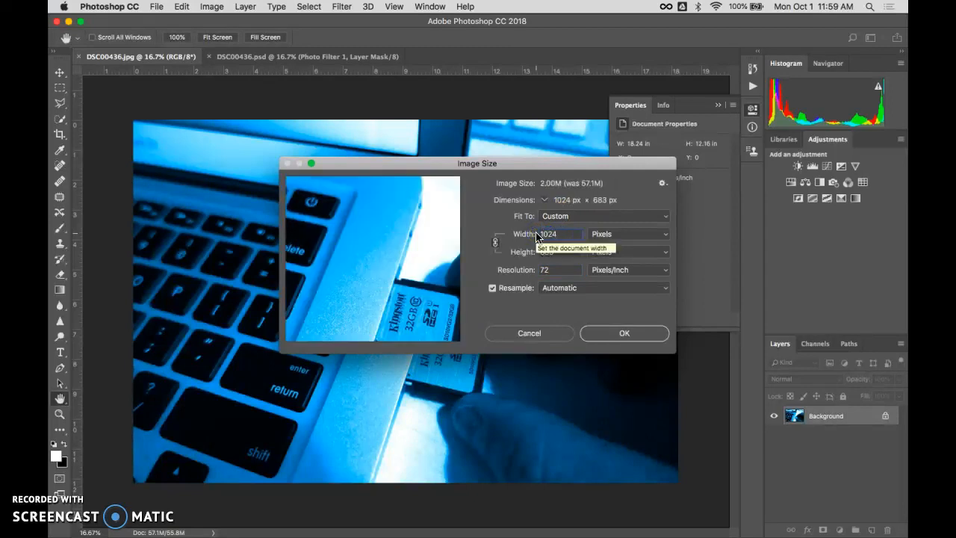
left_click(532, 335)
Step: Rotate the whole image 90° clockwise into portrait orientation
left_click(212, 6)
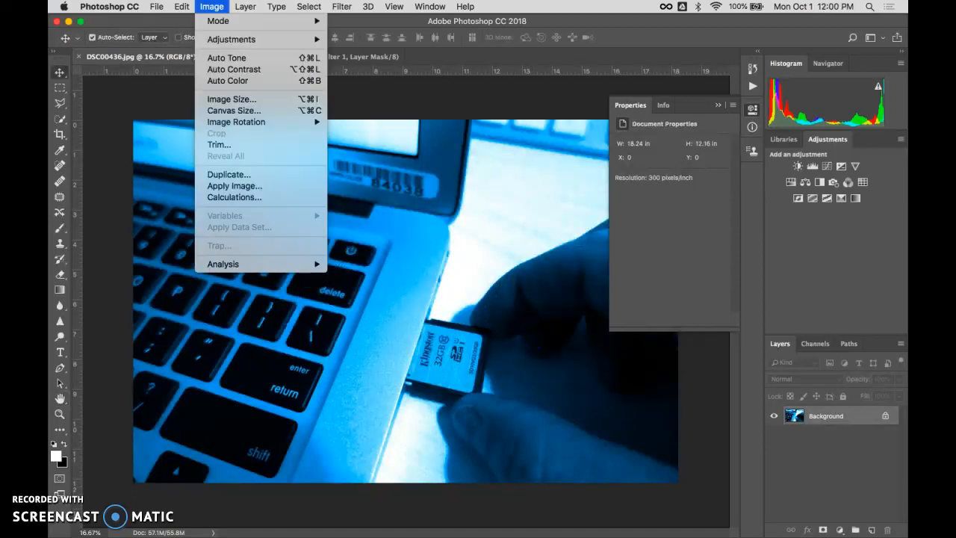
mouse_move(233, 122)
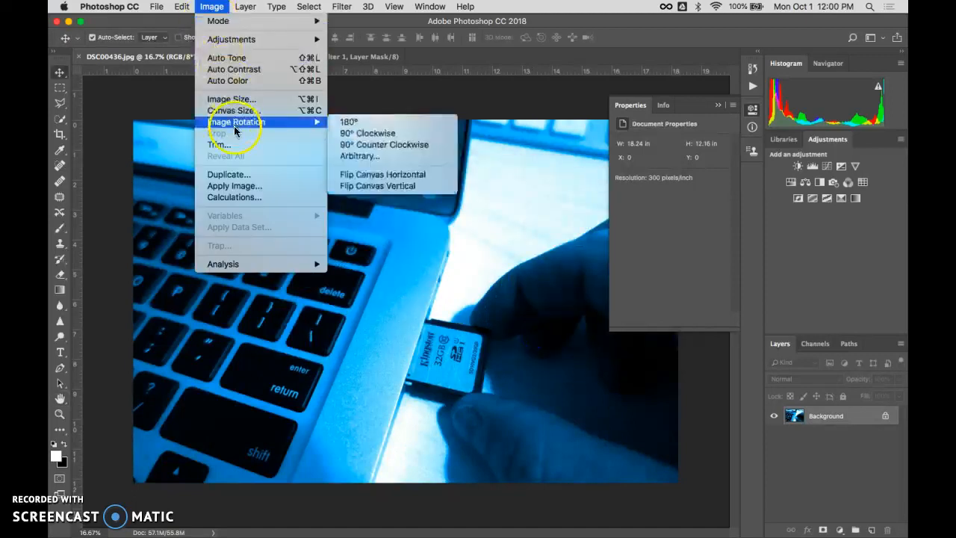
left_click(354, 133)
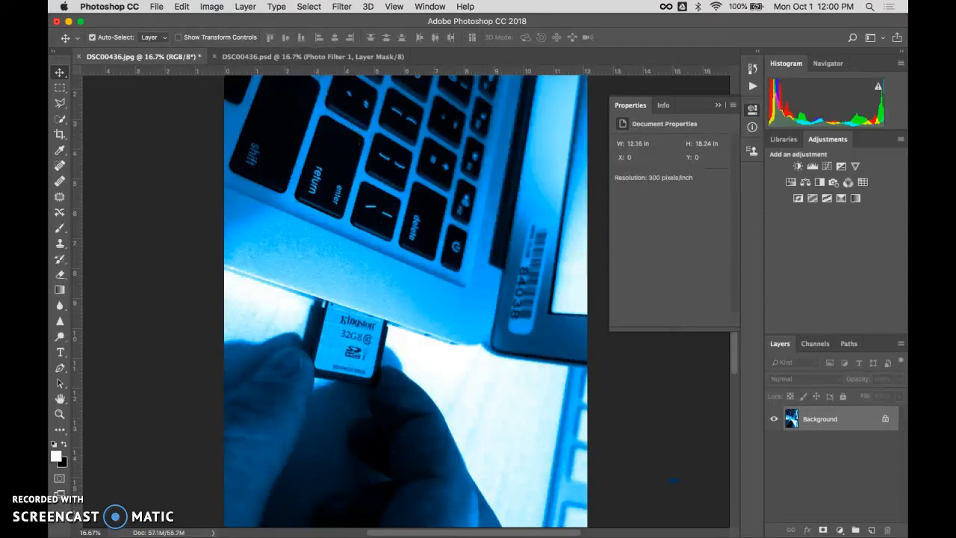
Step: Resize the portrait image to 72 pixels/inch and a height of 1024 pixels with linked proportions, and save the JPEG
left_click(211, 6)
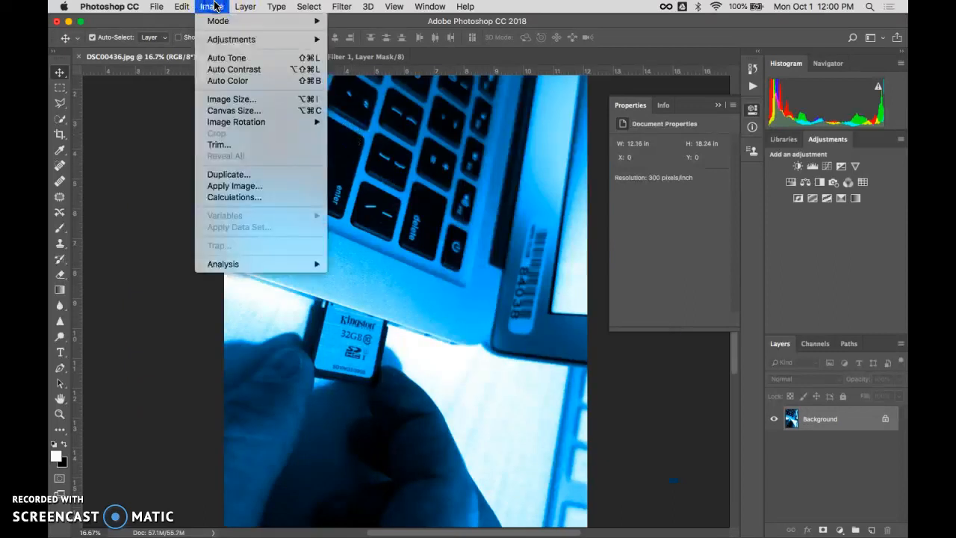
left_click(227, 98)
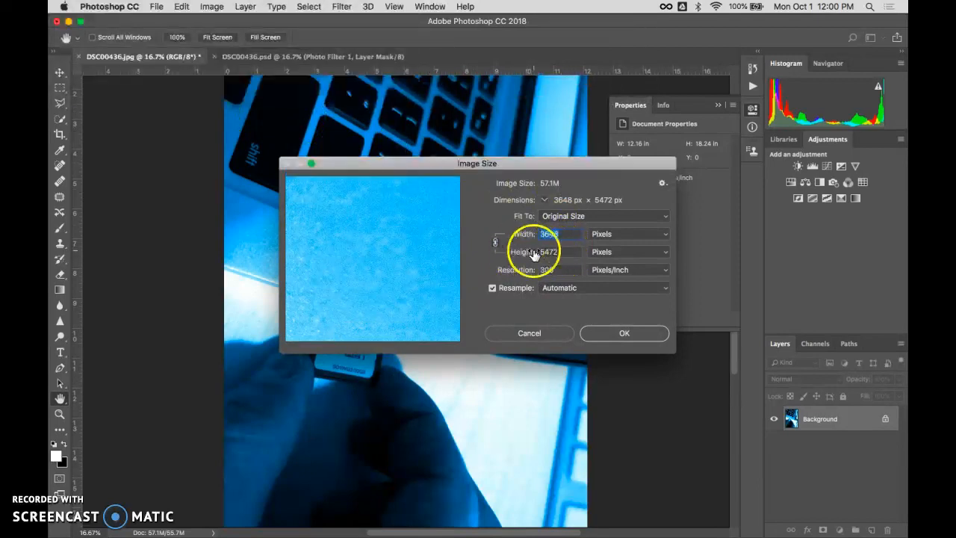
left_click(526, 270)
type("72")
left_click(536, 251)
type("1024")
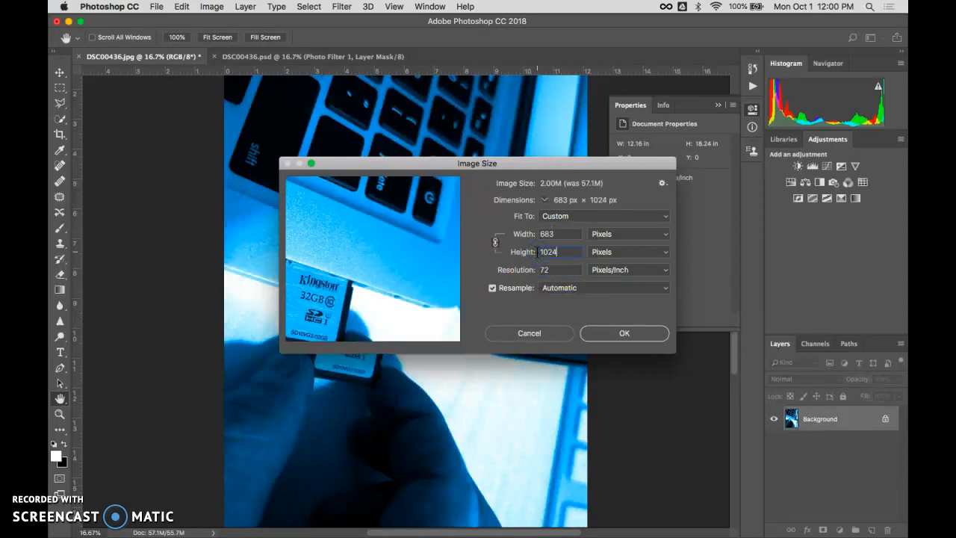
left_click(635, 334)
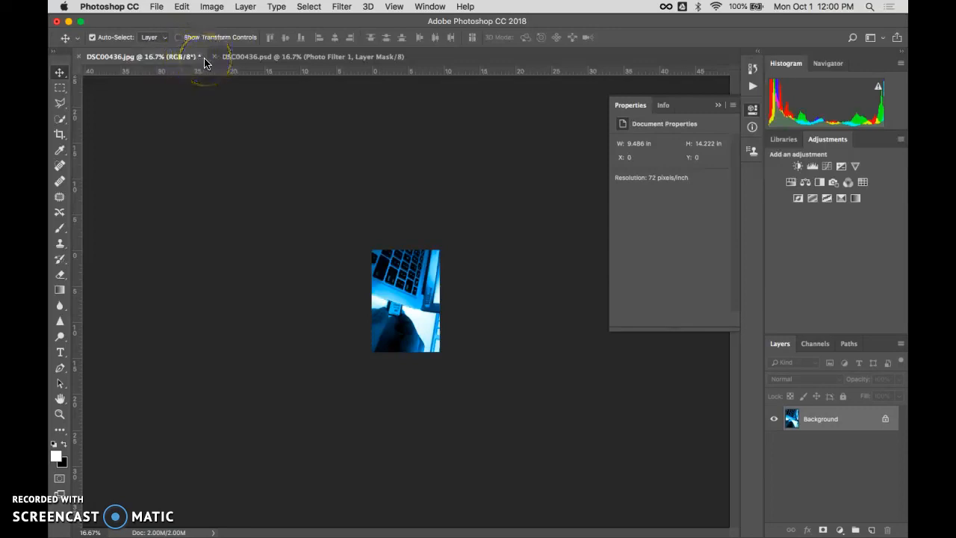
left_click(156, 5)
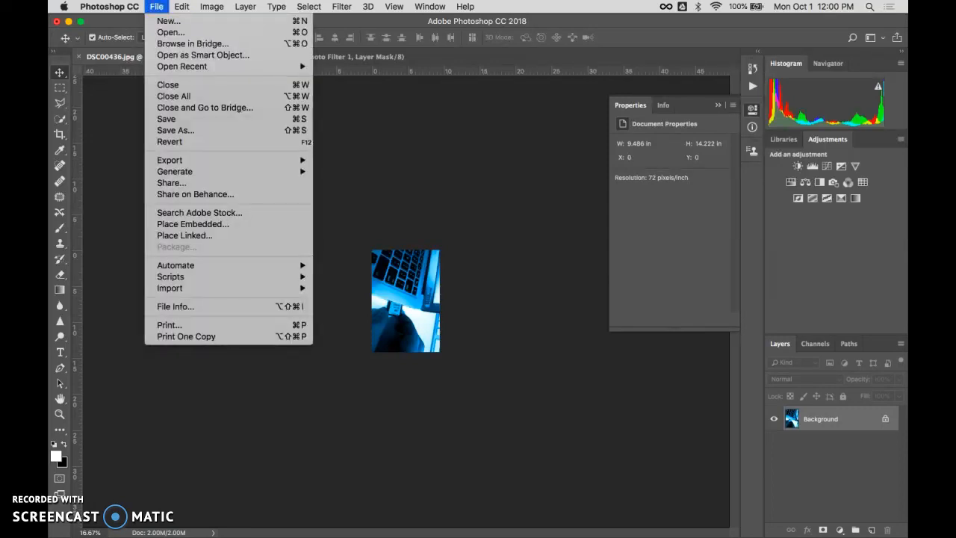
left_click(181, 123)
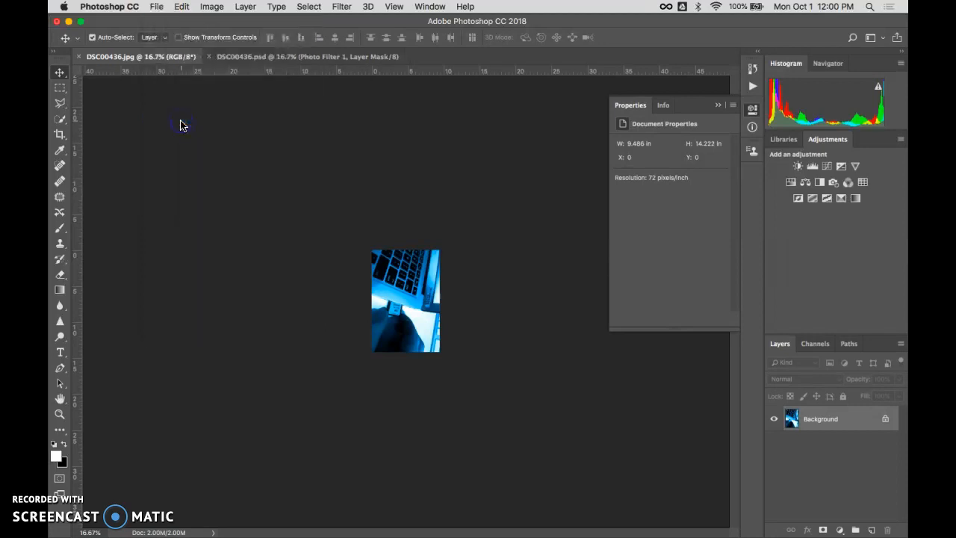
Step: Reveal DSC00436.jpg in Finder, check its place in the WEB/JPG folder of Part 2, and return to Photoshop
right_click(110, 59)
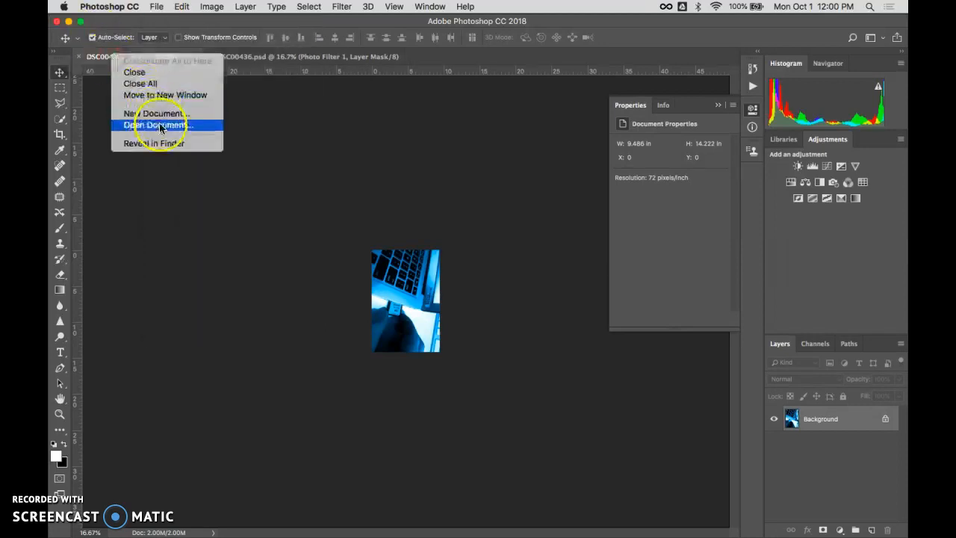
left_click(166, 146)
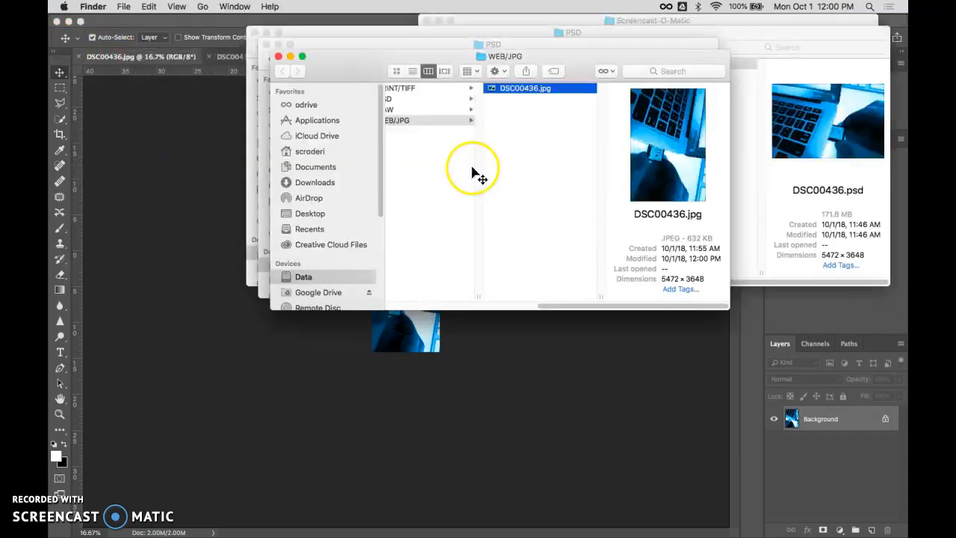
scroll(441, 187, "left", 3)
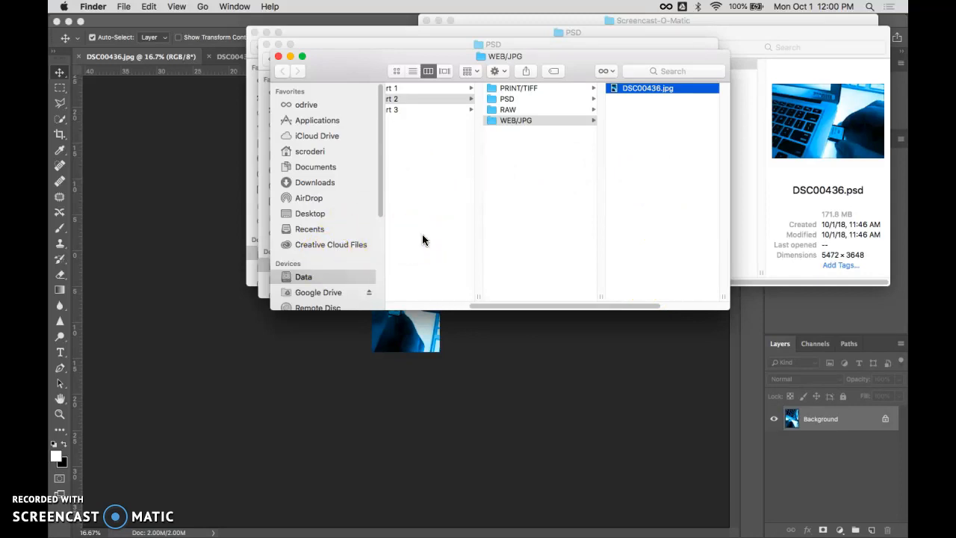
left_click(254, 338)
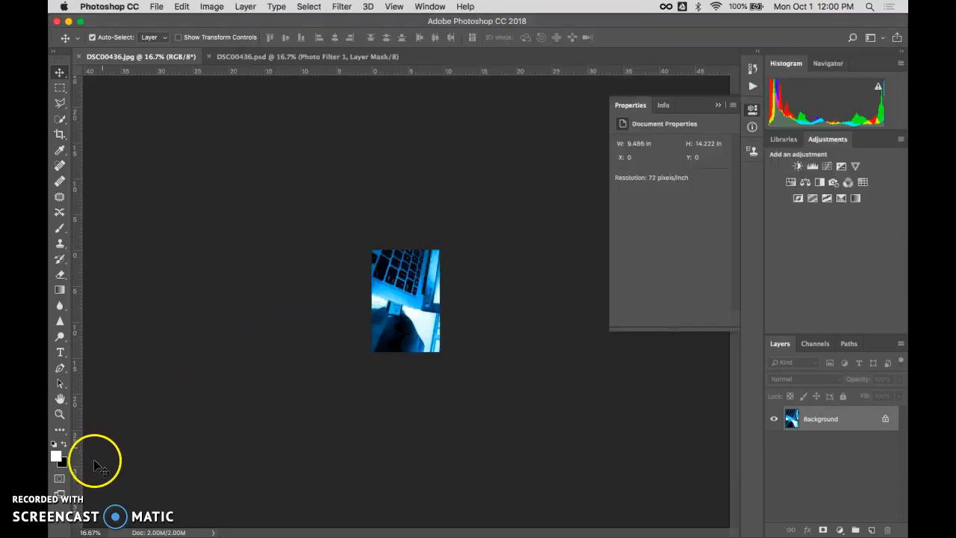